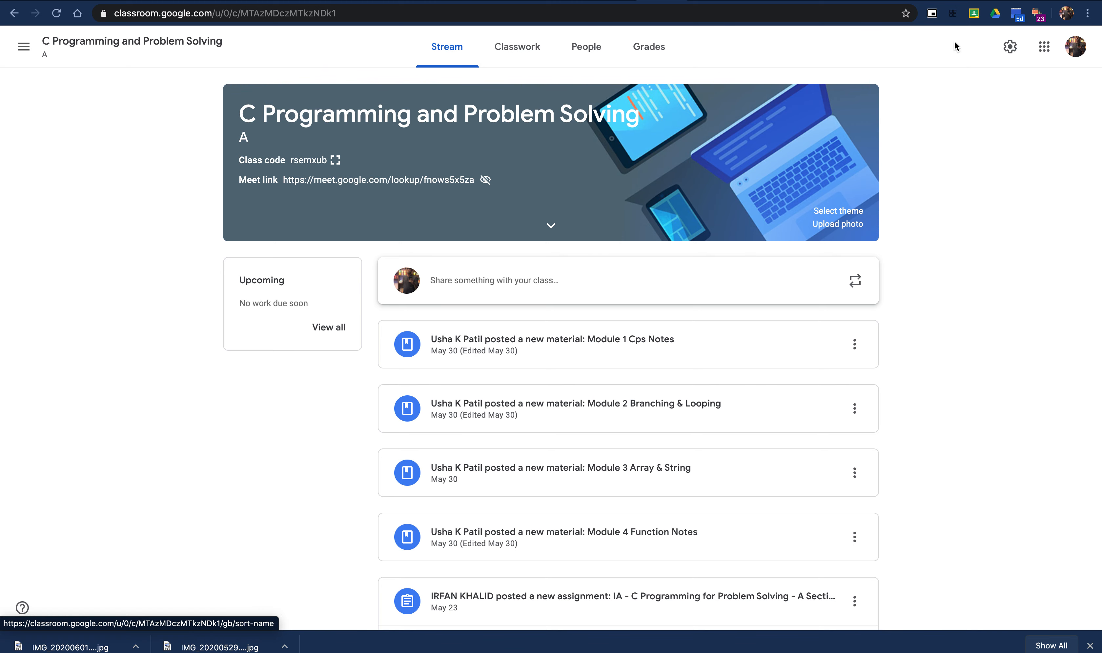
Step: Review the grading settings of the C Programming and Problem Solving class, including overall grade calculation and grade categories with default points
{"action": "left_click", "coordinate": [1010, 47]}
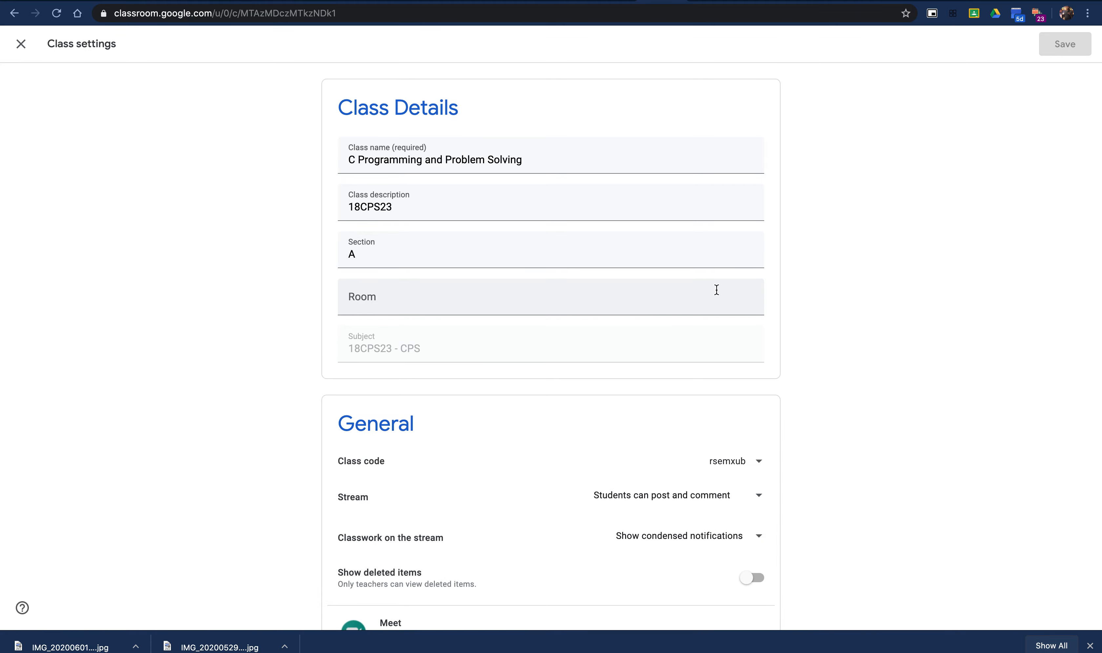
{"action": "scroll", "coordinate": [716, 289], "scroll_direction": "down", "scroll_amount": 10}
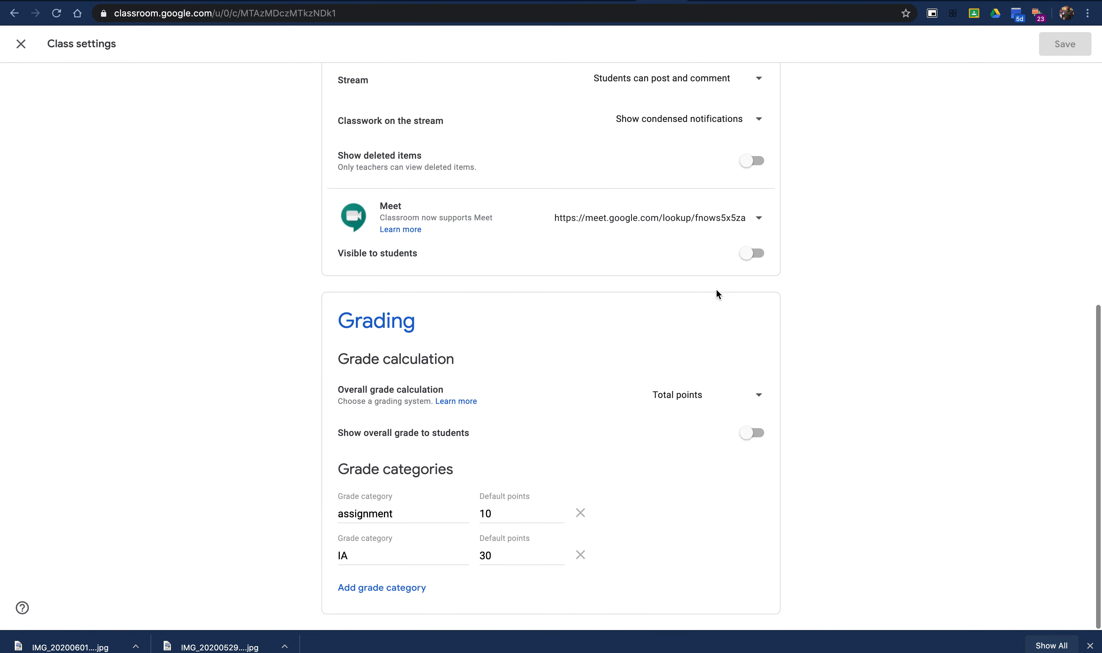
{"action": "left_click", "coordinate": [762, 398]}
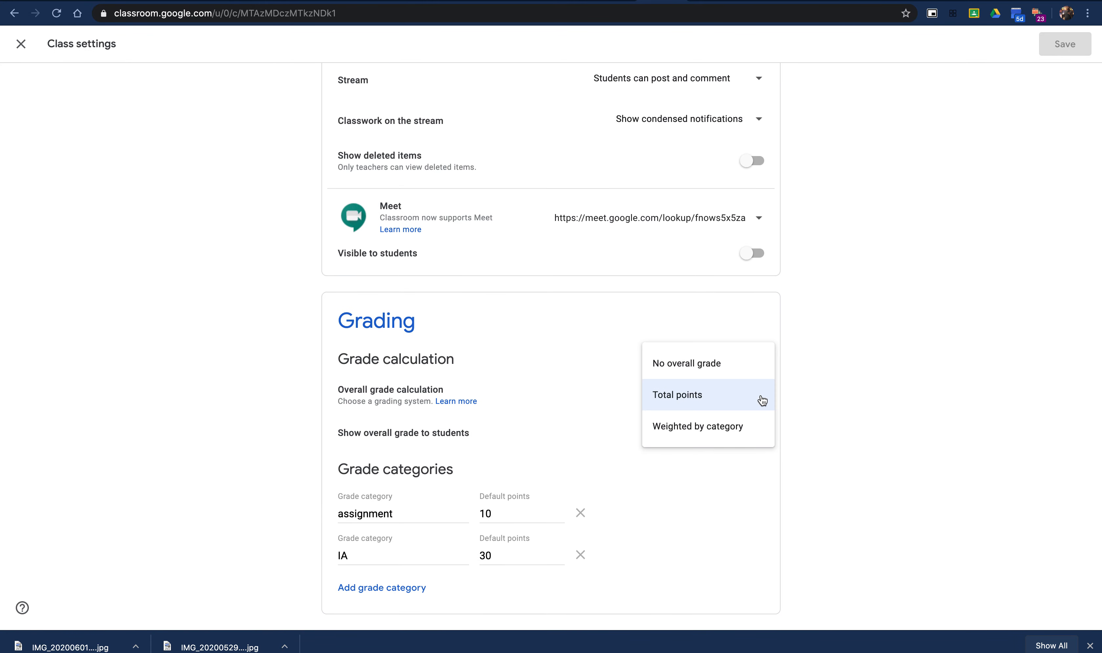
{"action": "left_click", "coordinate": [762, 401]}
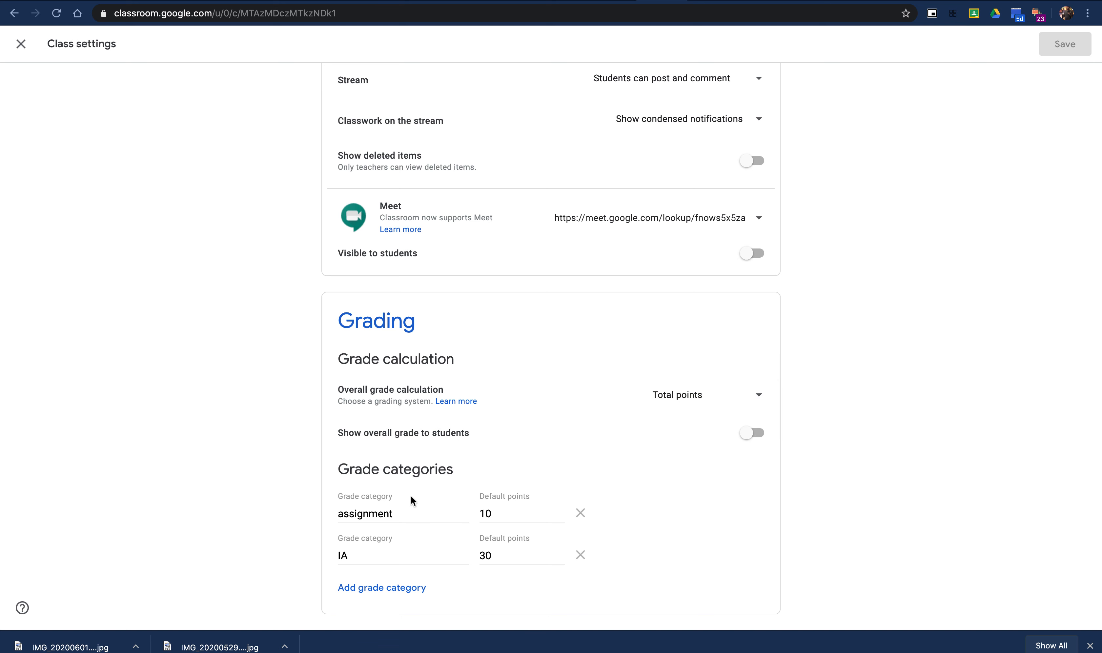
{"action": "left_click", "coordinate": [403, 513]}
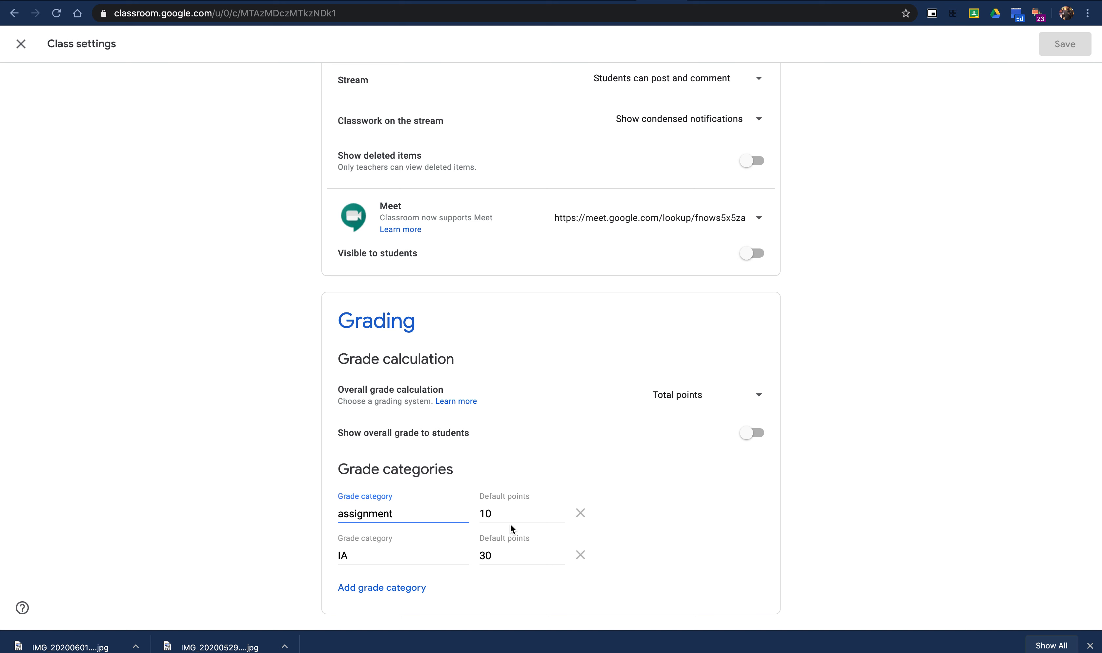
{"action": "left_click", "coordinate": [505, 516]}
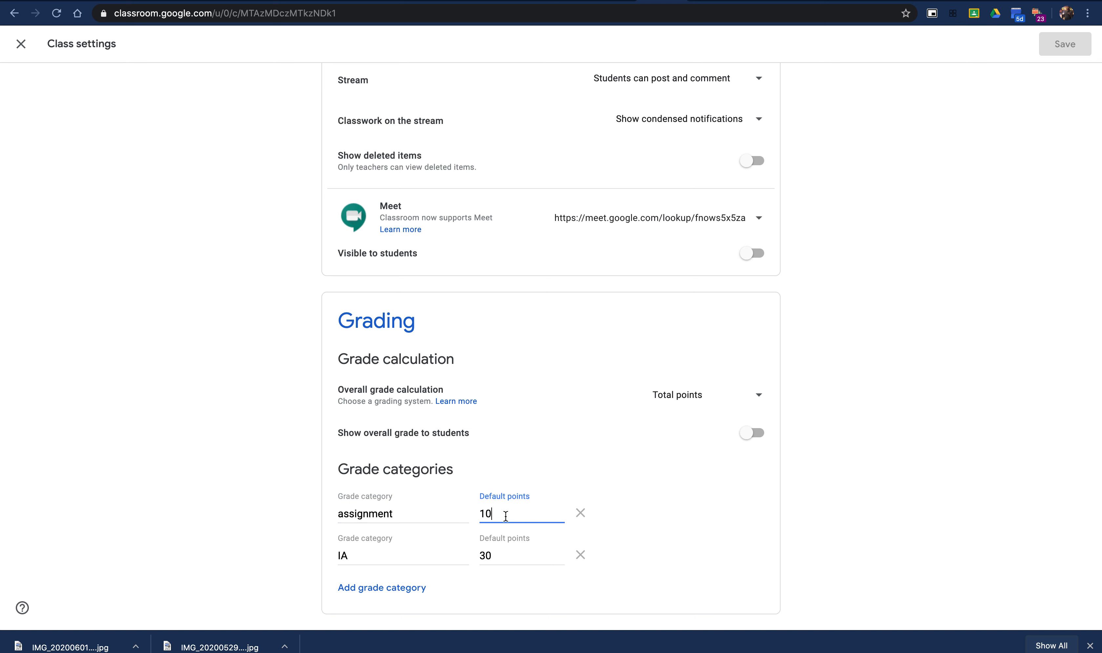
{"action": "left_click", "coordinate": [408, 557]}
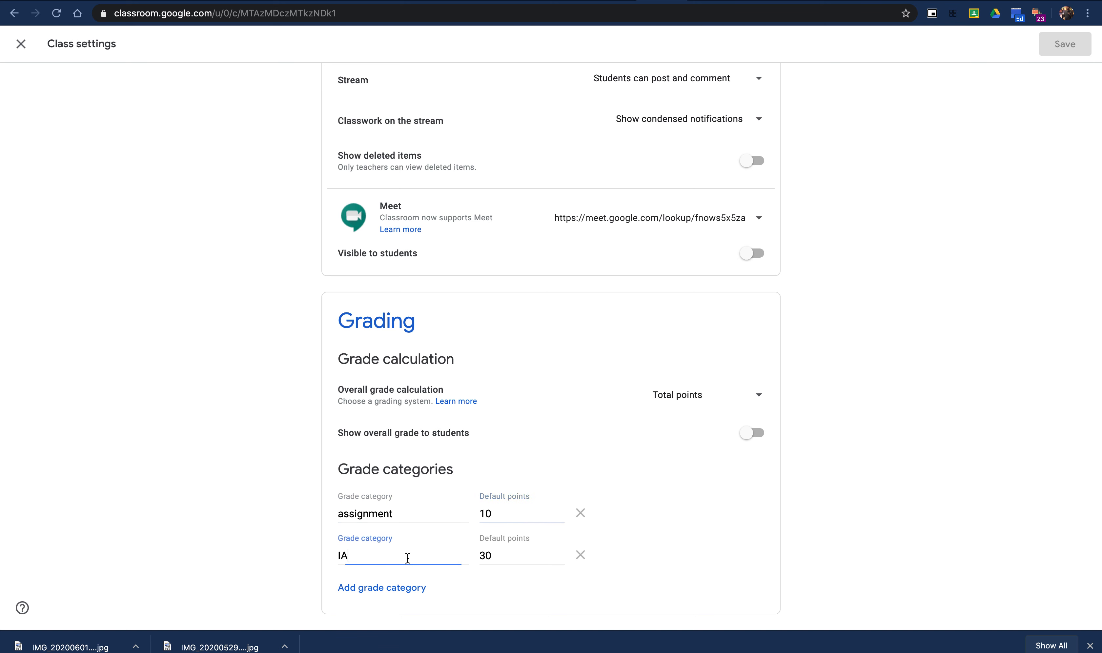
{"action": "left_click", "coordinate": [504, 557]}
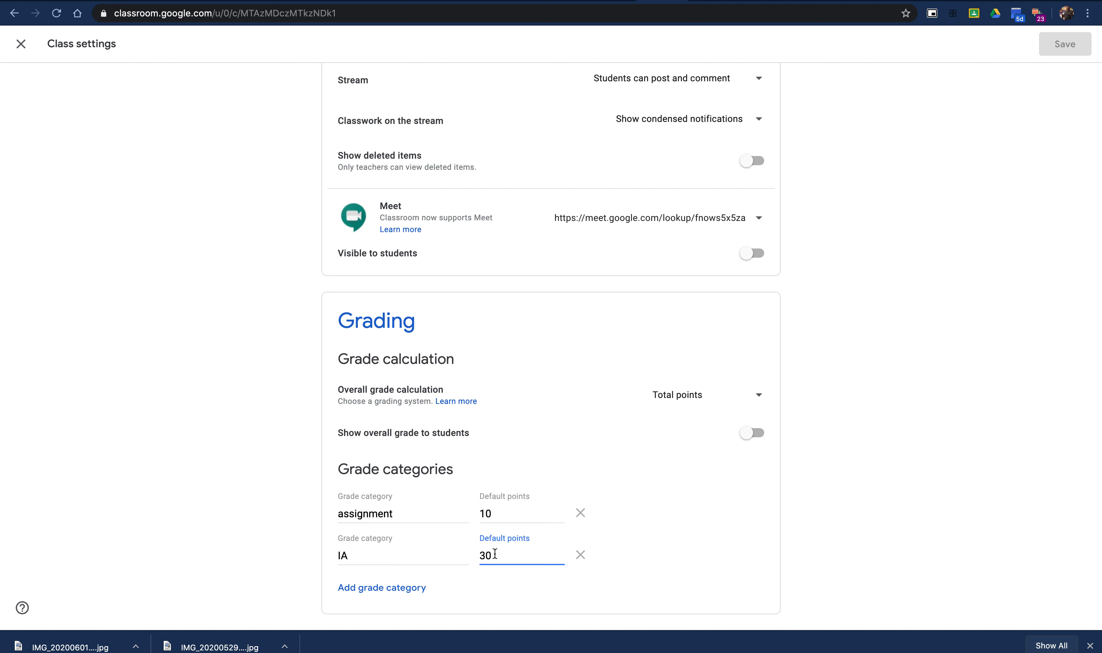
{"action": "scroll", "coordinate": [629, 445], "scroll_direction": "up", "scroll_amount": 5}
{"action": "scroll", "coordinate": [629, 445], "scroll_direction": "up", "scroll_amount": 5}
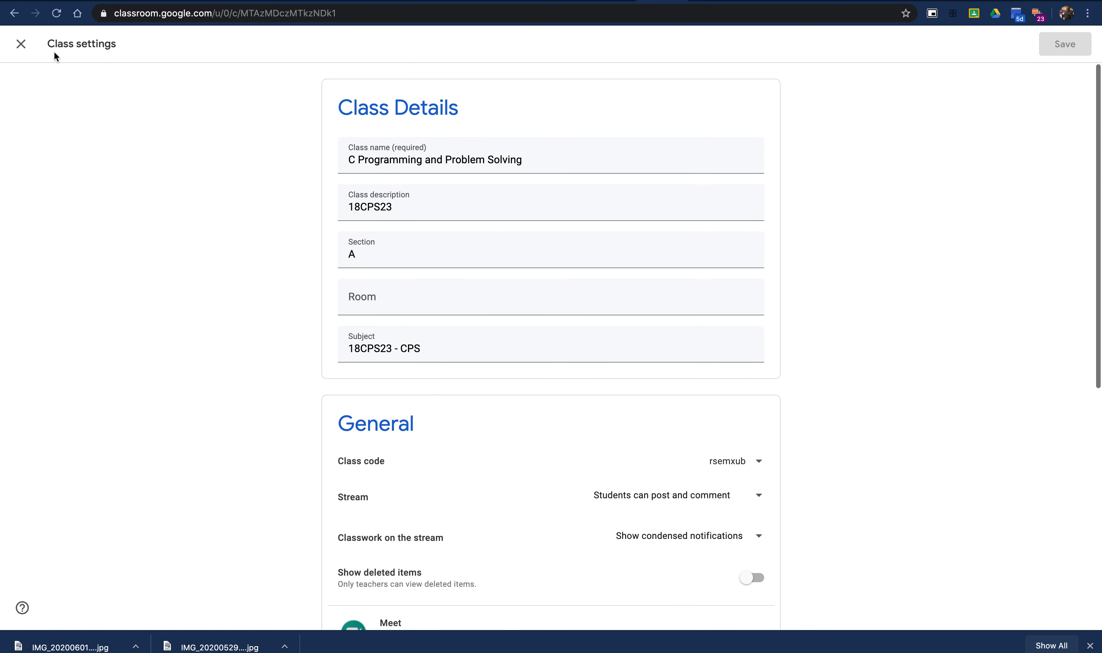
{"action": "left_click", "coordinate": [30, 50]}
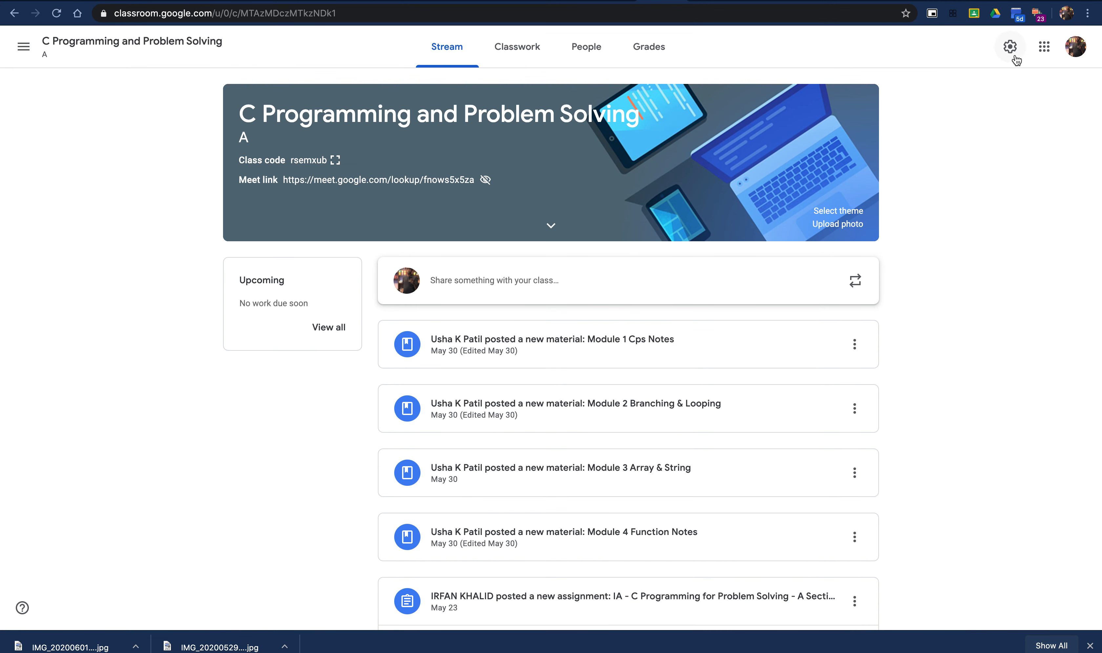
Step: Examine the internal assessment assignment in the classwork, including its instructions, attachments and submission status
{"action": "left_click", "coordinate": [517, 66]}
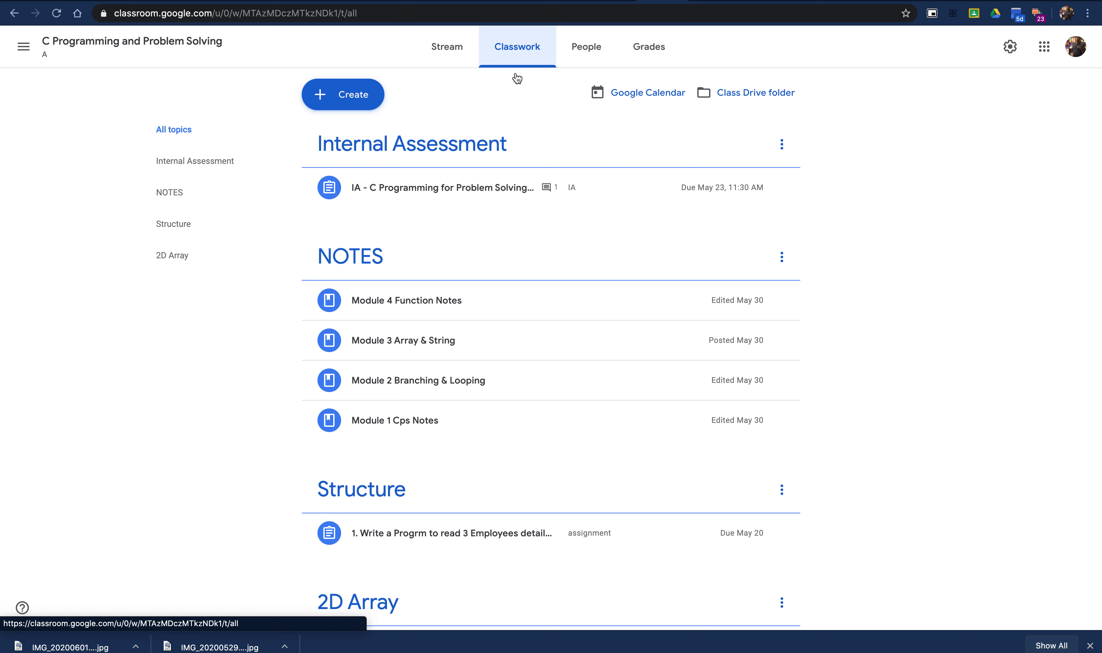
{"action": "left_click", "coordinate": [459, 188]}
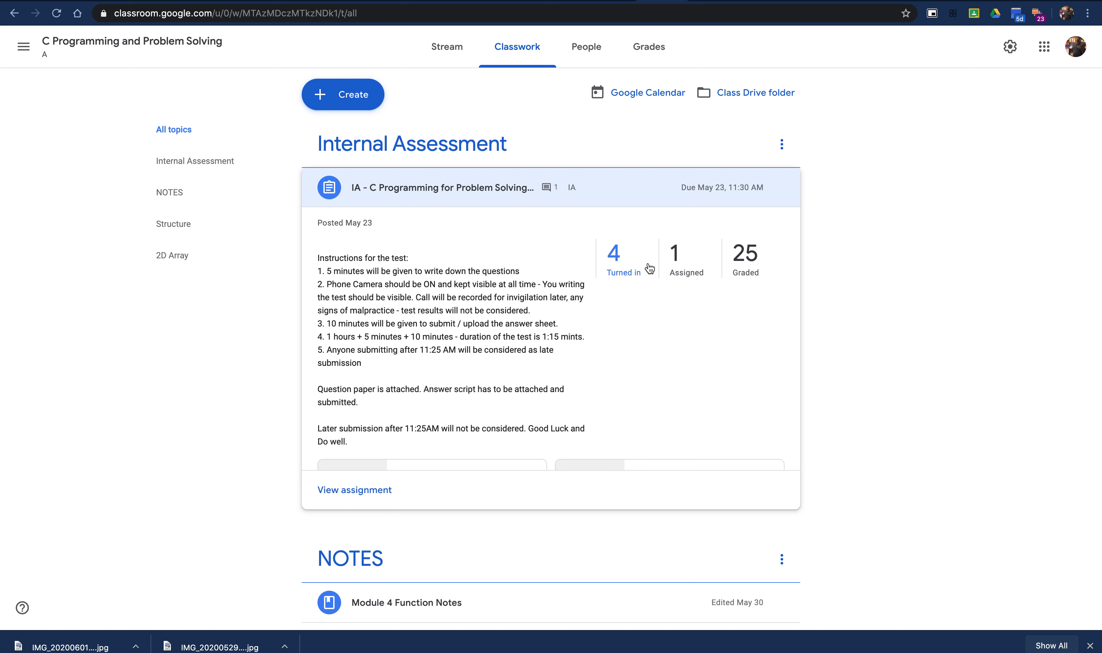
{"action": "scroll", "coordinate": [673, 382], "scroll_direction": "down", "scroll_amount": 2}
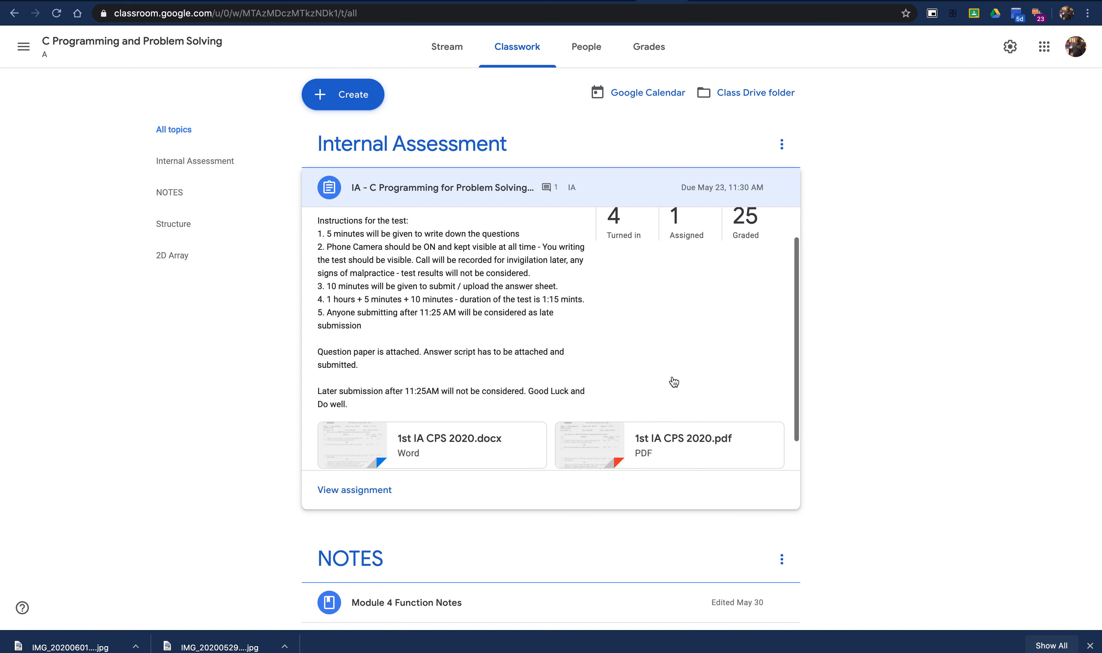
{"action": "scroll", "coordinate": [674, 381], "scroll_direction": "up", "scroll_amount": 2}
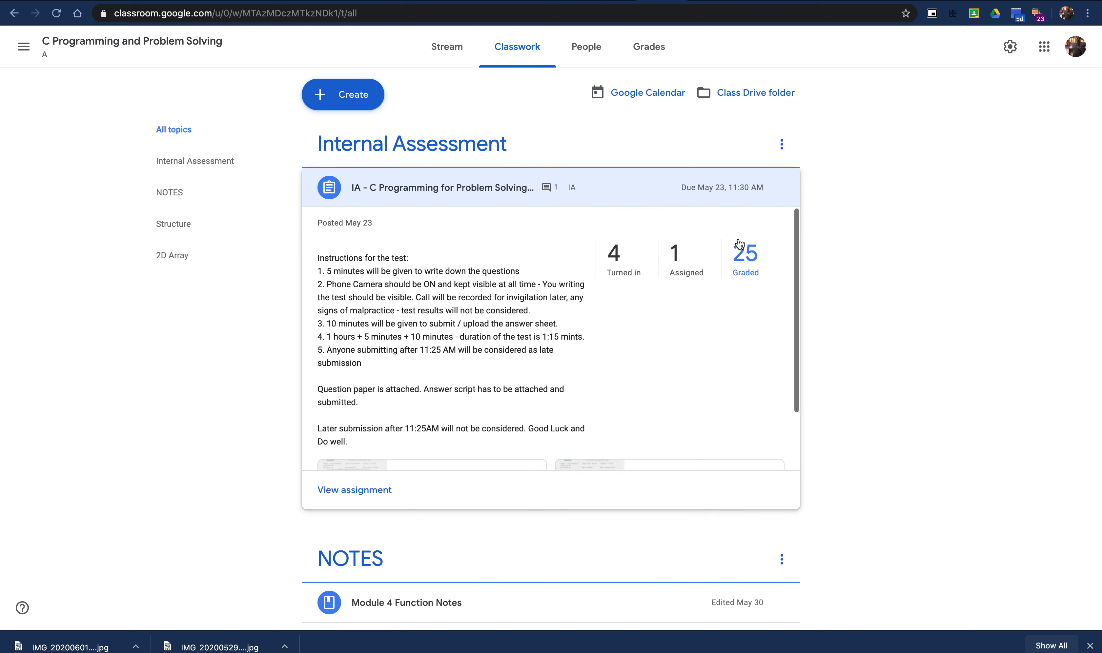
{"action": "scroll", "coordinate": [672, 396], "scroll_direction": "down", "scroll_amount": 3}
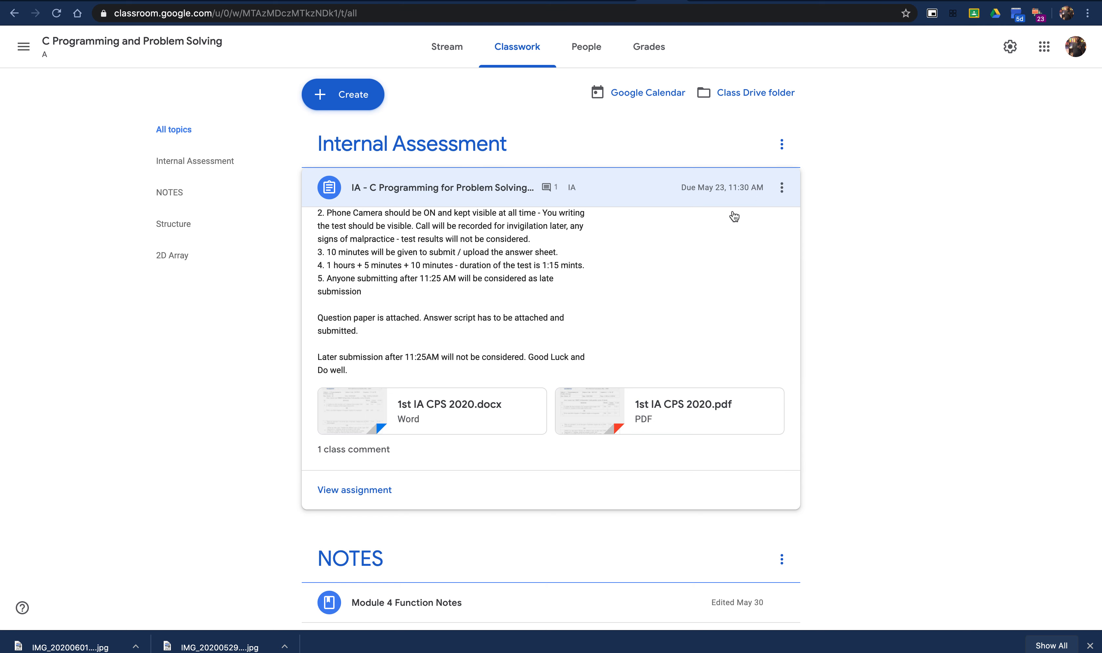
{"action": "scroll", "coordinate": [699, 276], "scroll_direction": "up", "scroll_amount": 3}
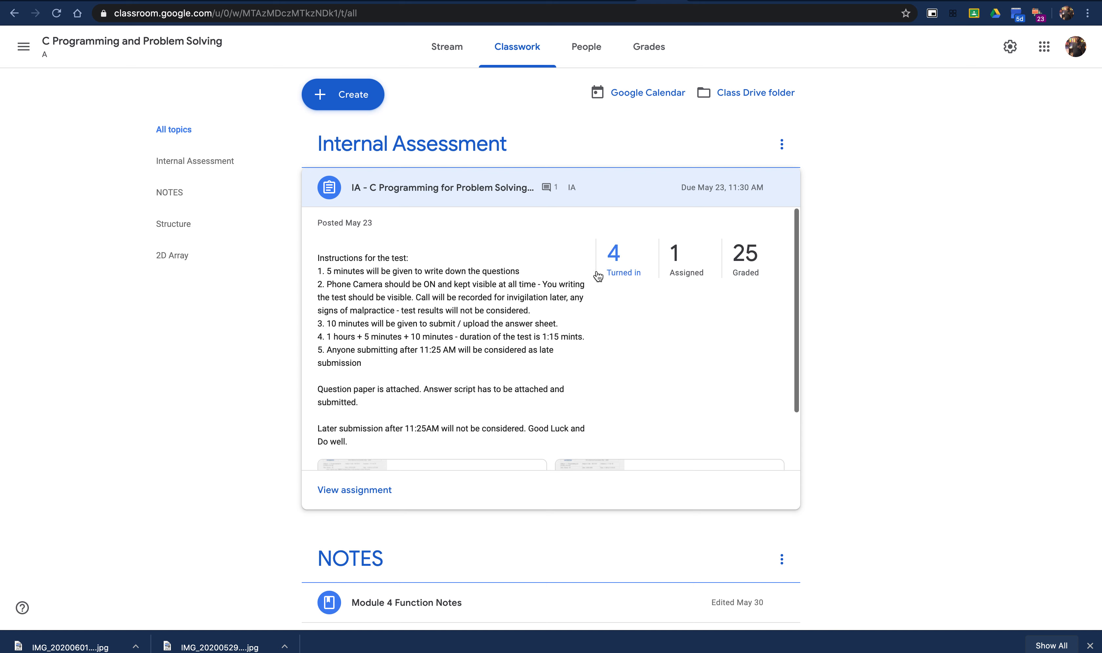
{"action": "left_click", "coordinate": [872, 304]}
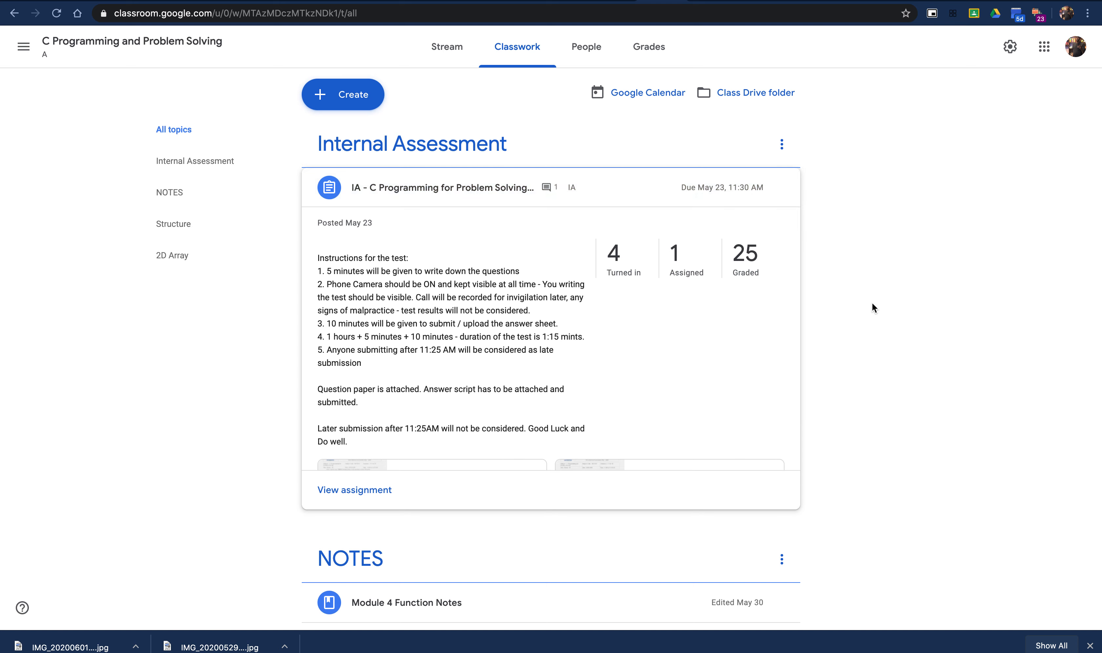
Step: Create a new assignment titled "IA - 2" with no instructions and check its attachment options
{"action": "left_click", "coordinate": [331, 95]}
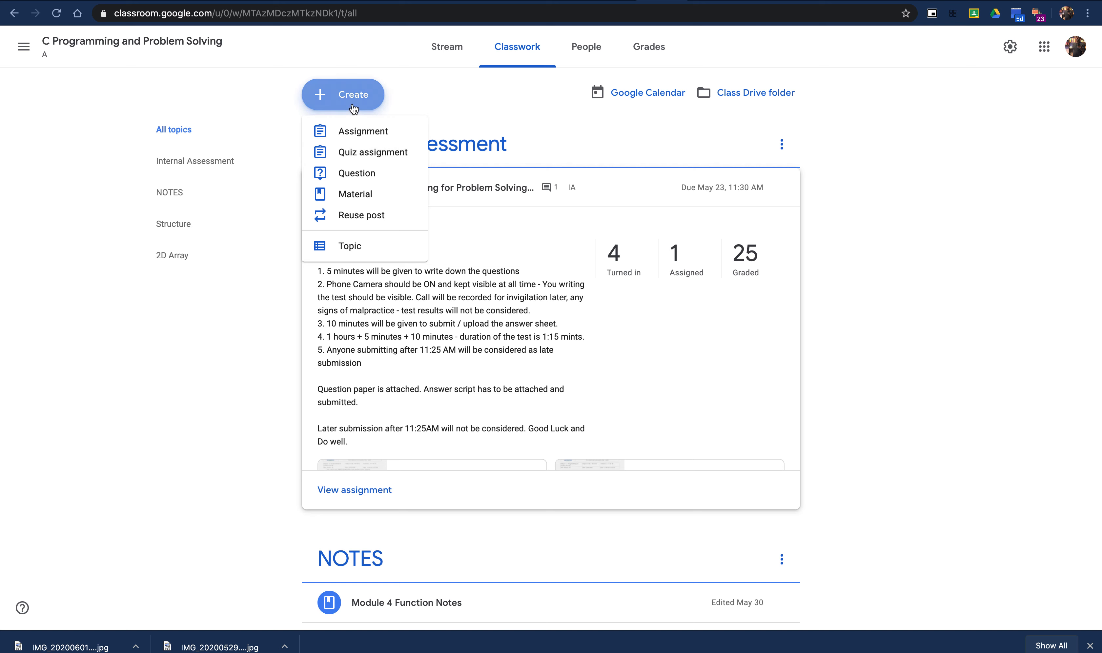
{"action": "left_click", "coordinate": [363, 134]}
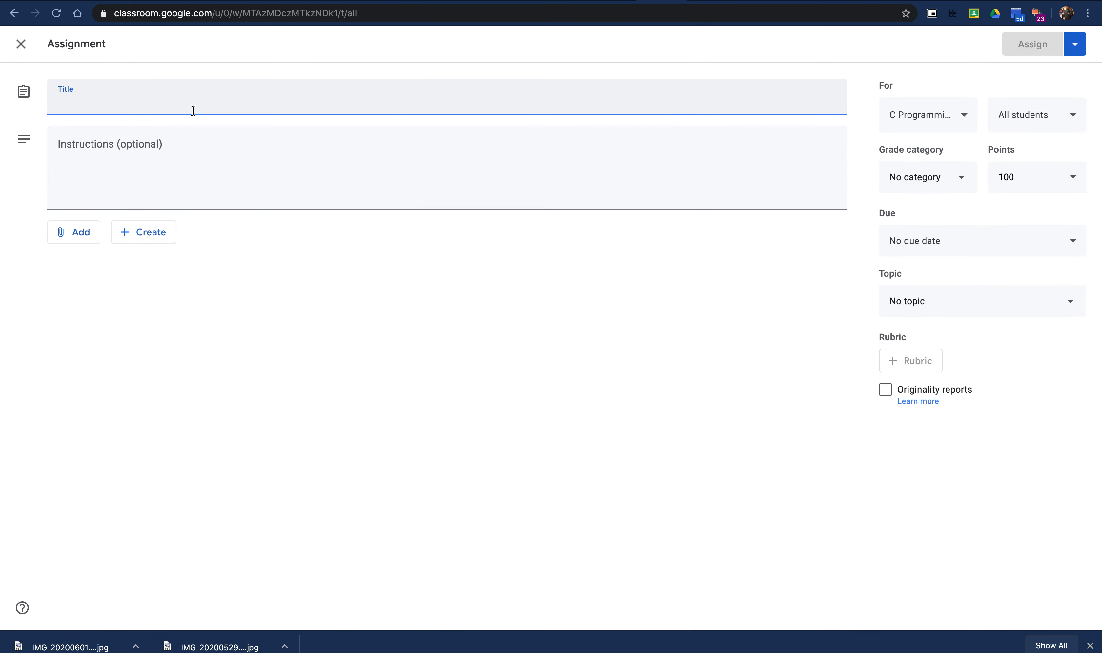
{"action": "type", "text": "IA - 2"}
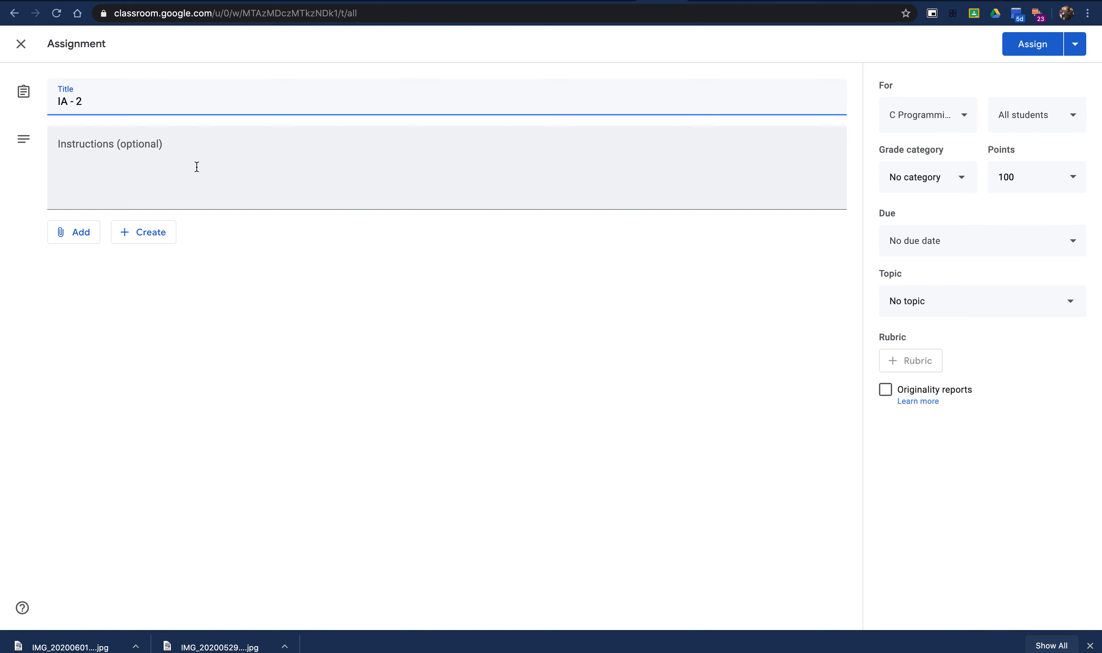
{"action": "left_click", "coordinate": [153, 162]}
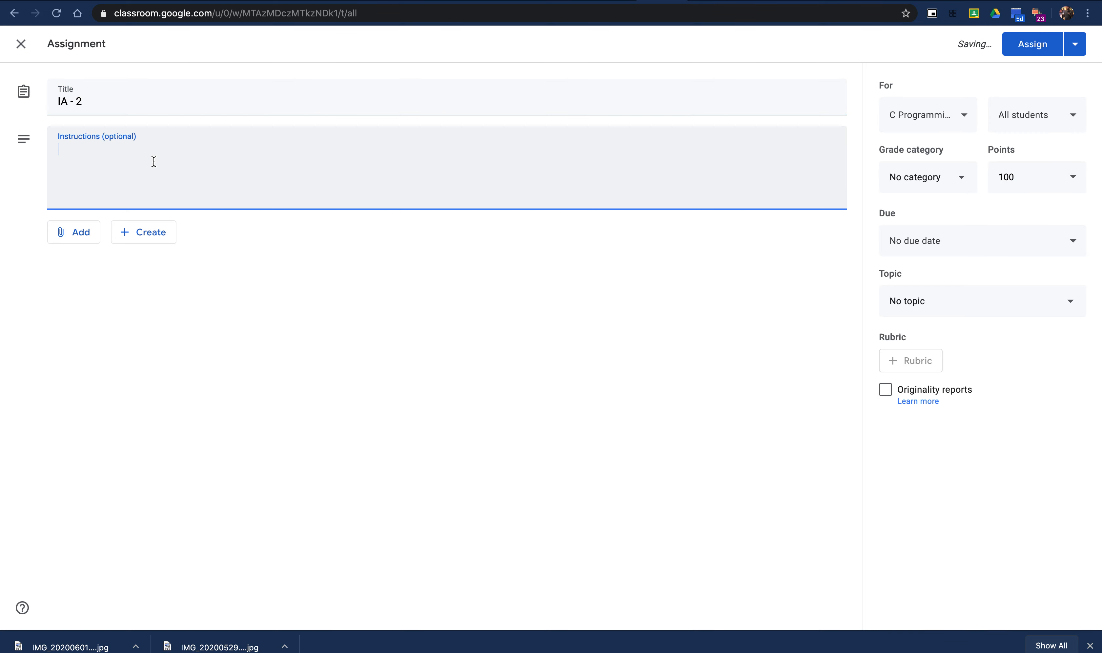
{"action": "left_click", "coordinate": [85, 236]}
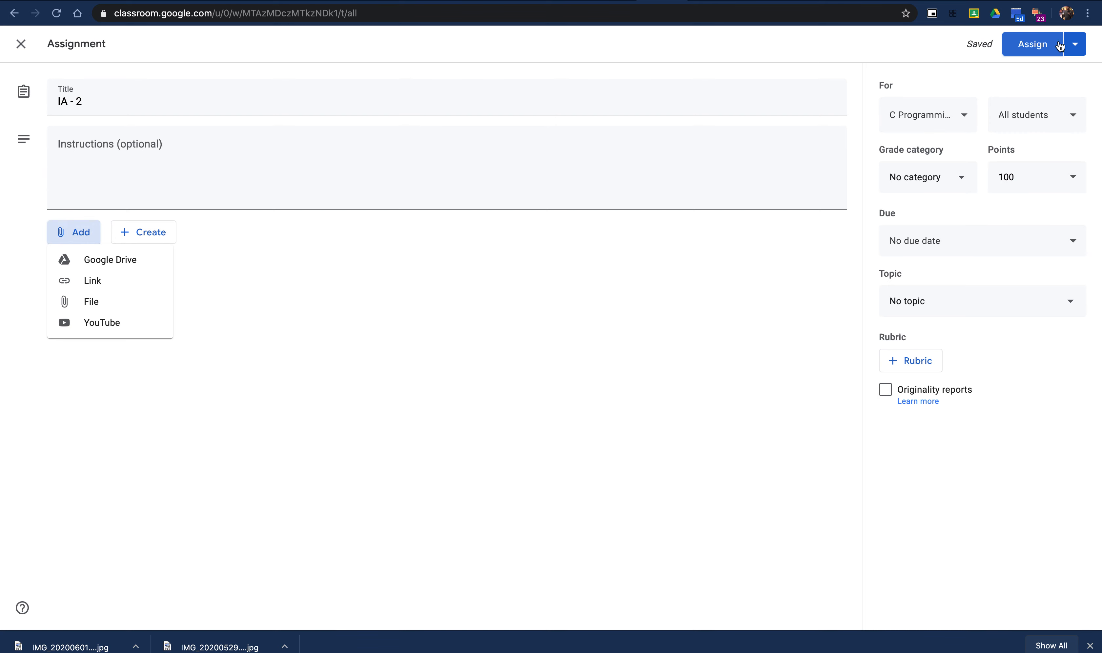
{"action": "left_click", "coordinate": [406, 96]}
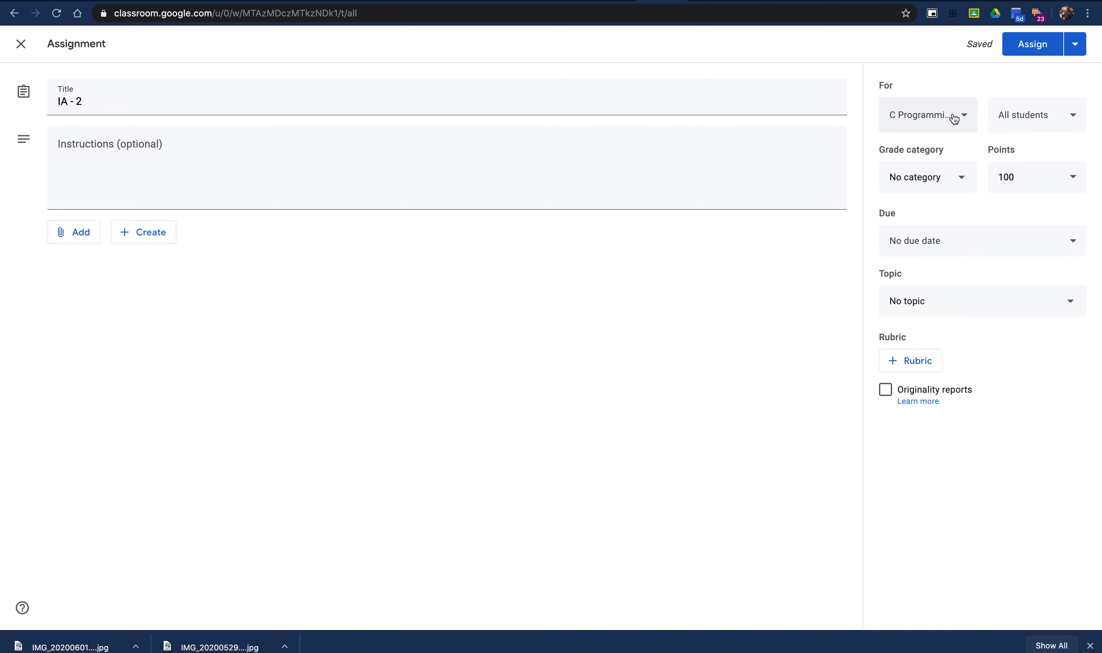
Step: Keep all students as the assignment's recipients and set its grade category to IA
{"action": "left_click", "coordinate": [1062, 118]}
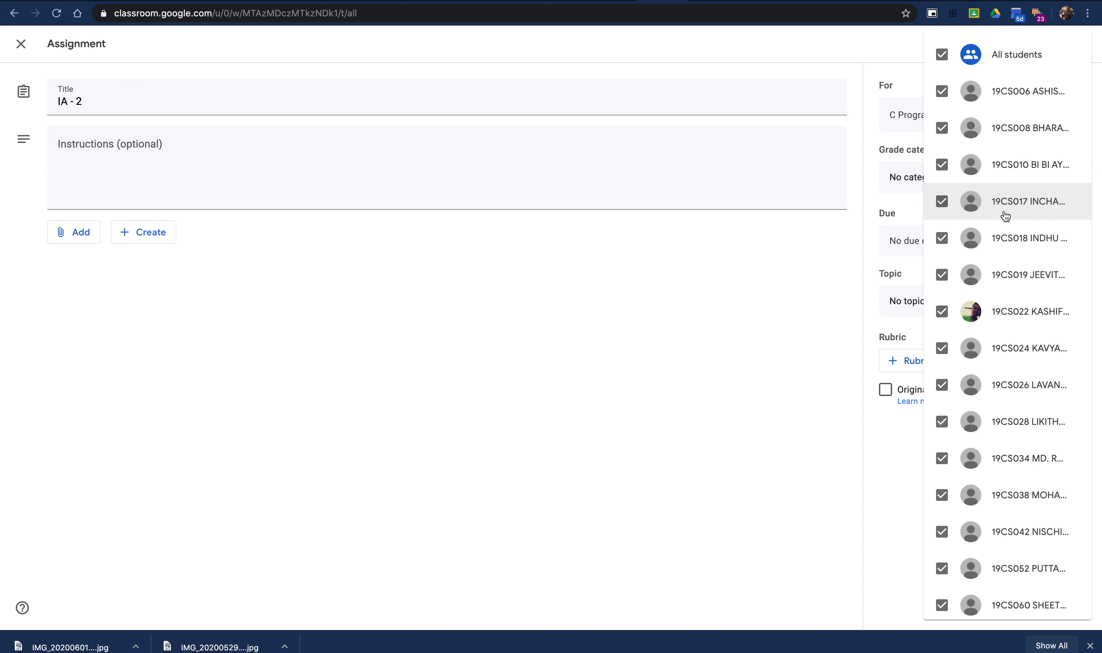
{"action": "left_click", "coordinate": [941, 55]}
{"action": "left_click", "coordinate": [942, 56]}
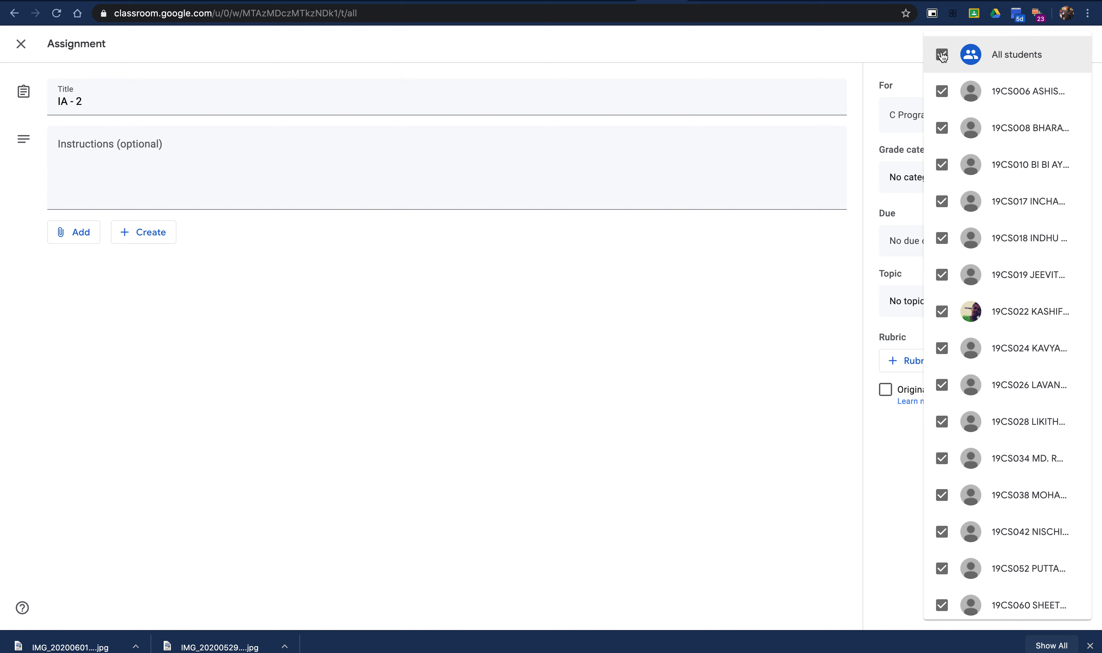
{"action": "left_click", "coordinate": [759, 303]}
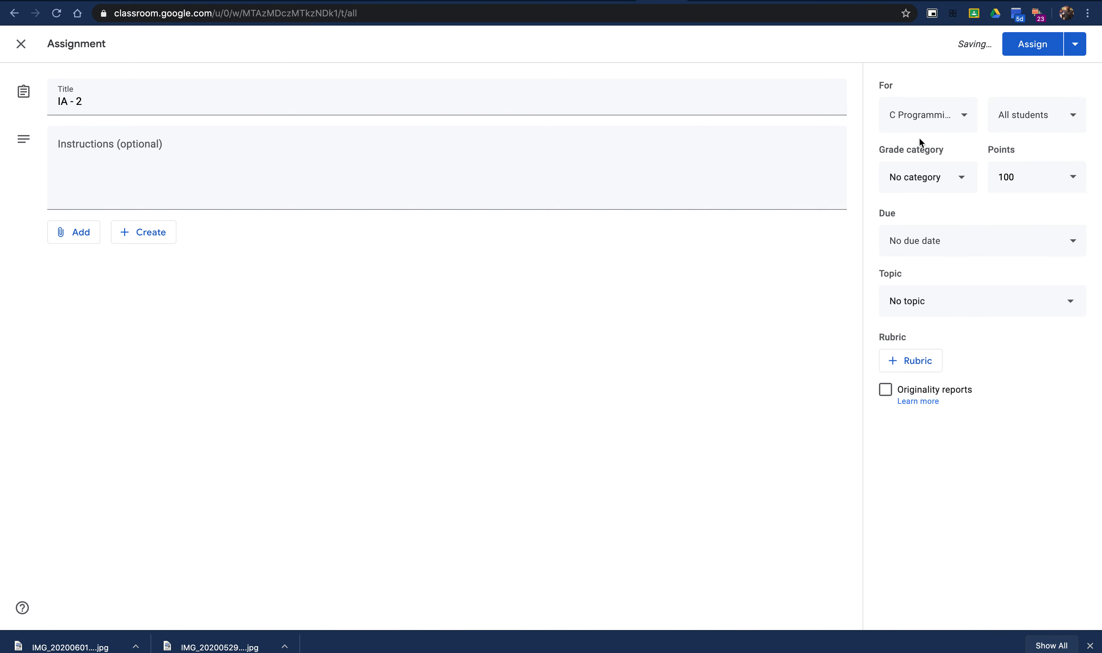
{"action": "left_click", "coordinate": [957, 180]}
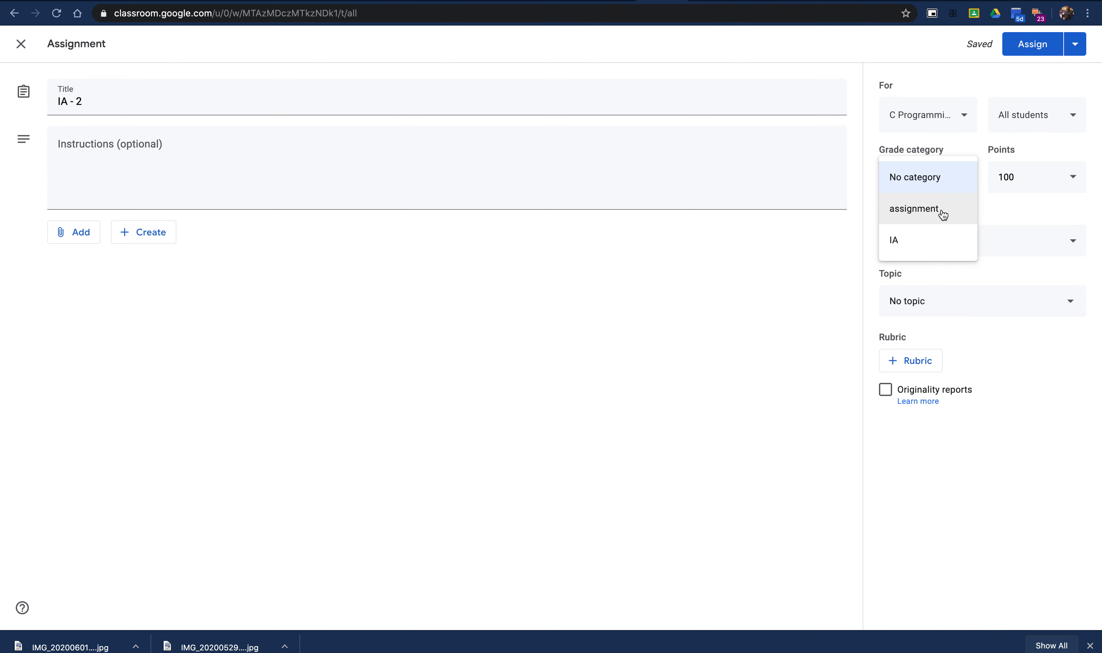
{"action": "left_click", "coordinate": [935, 247]}
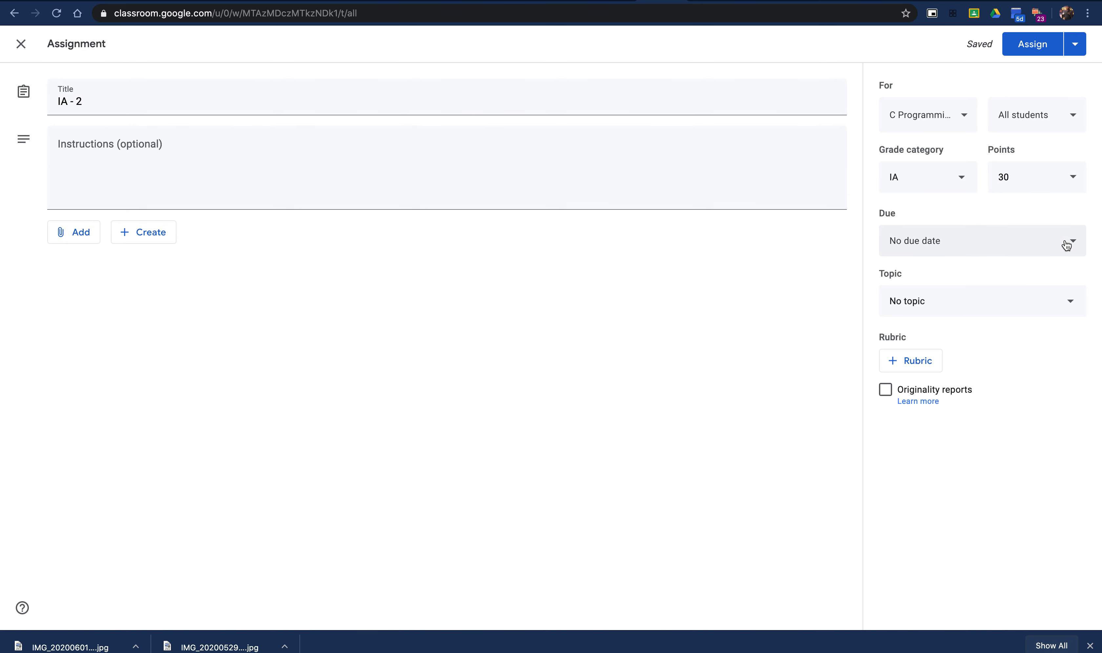
Step: Start scheduling the IA - 2 assignment and choose Jun 2, 2020 as its posting date
{"action": "left_click", "coordinate": [1079, 45]}
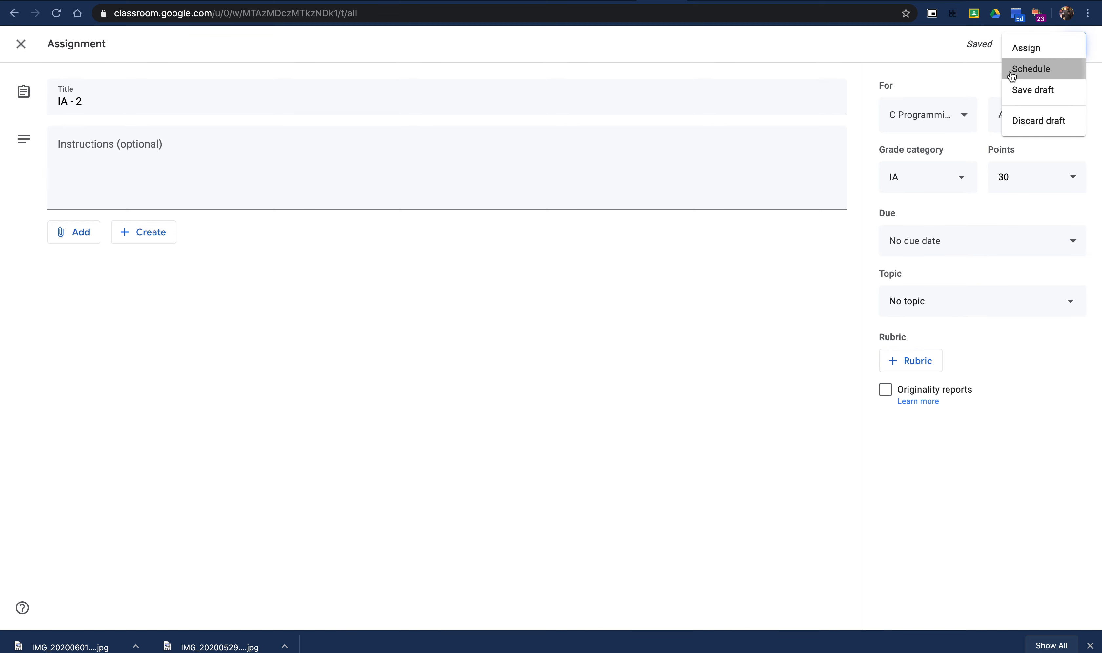
{"action": "left_click", "coordinate": [1011, 76]}
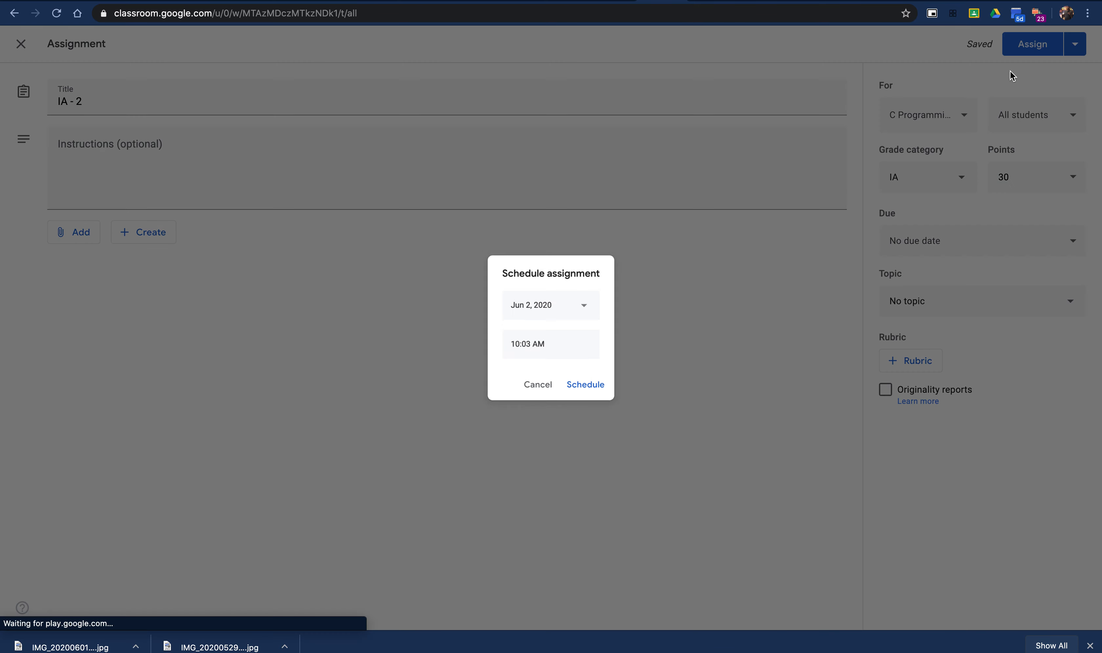
{"action": "left_click", "coordinate": [587, 304]}
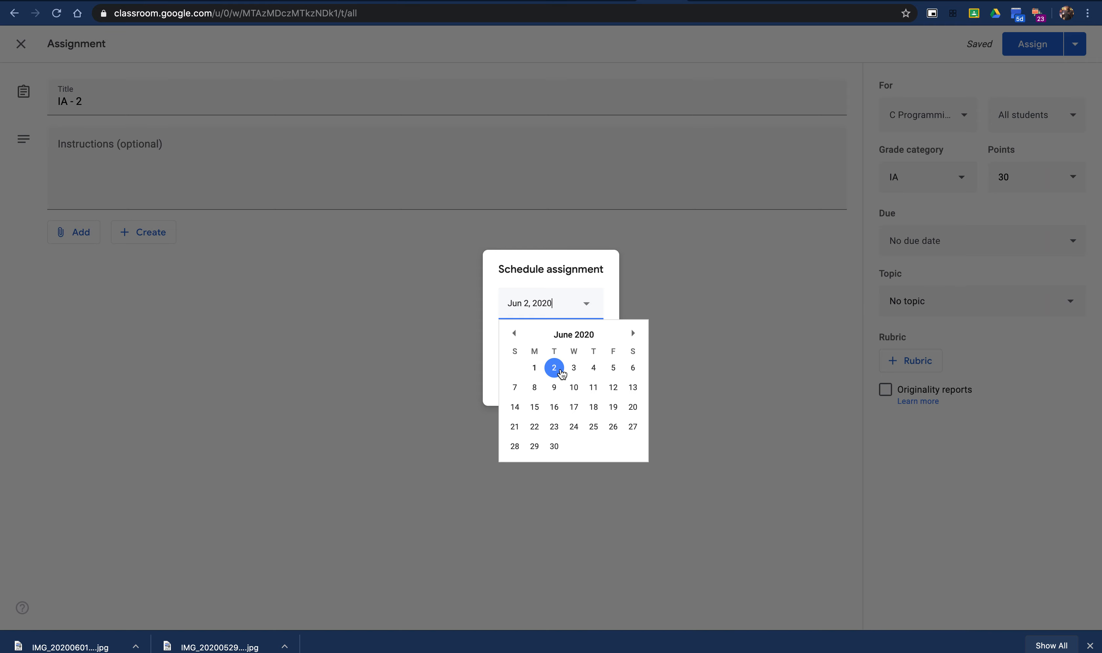
{"action": "left_click", "coordinate": [536, 368]}
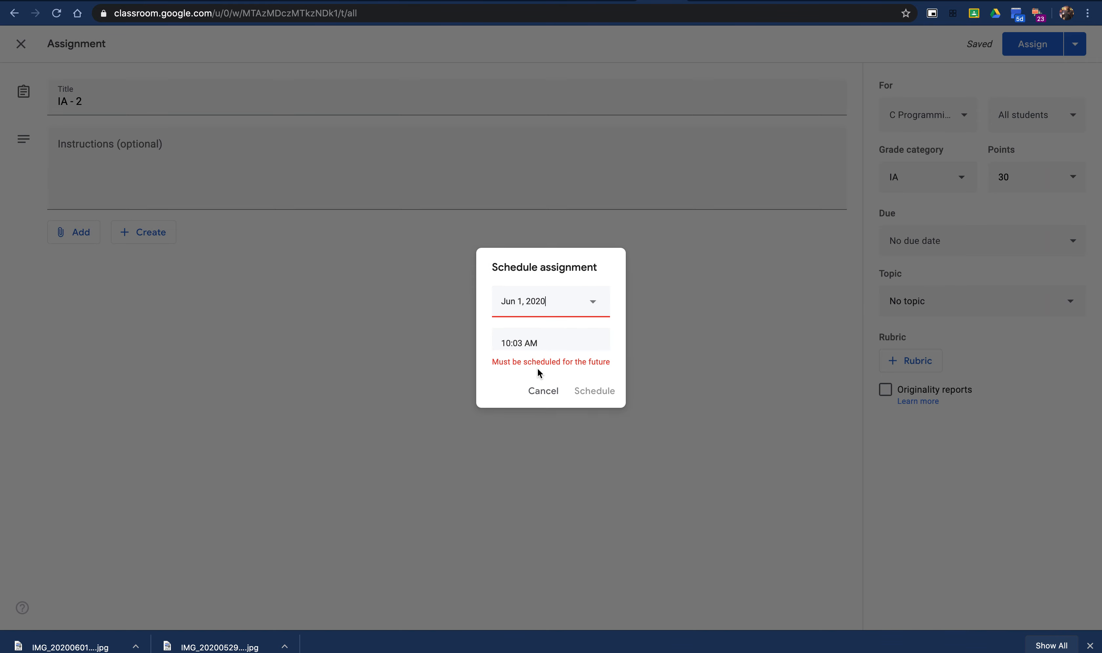
{"action": "left_click", "coordinate": [595, 303]}
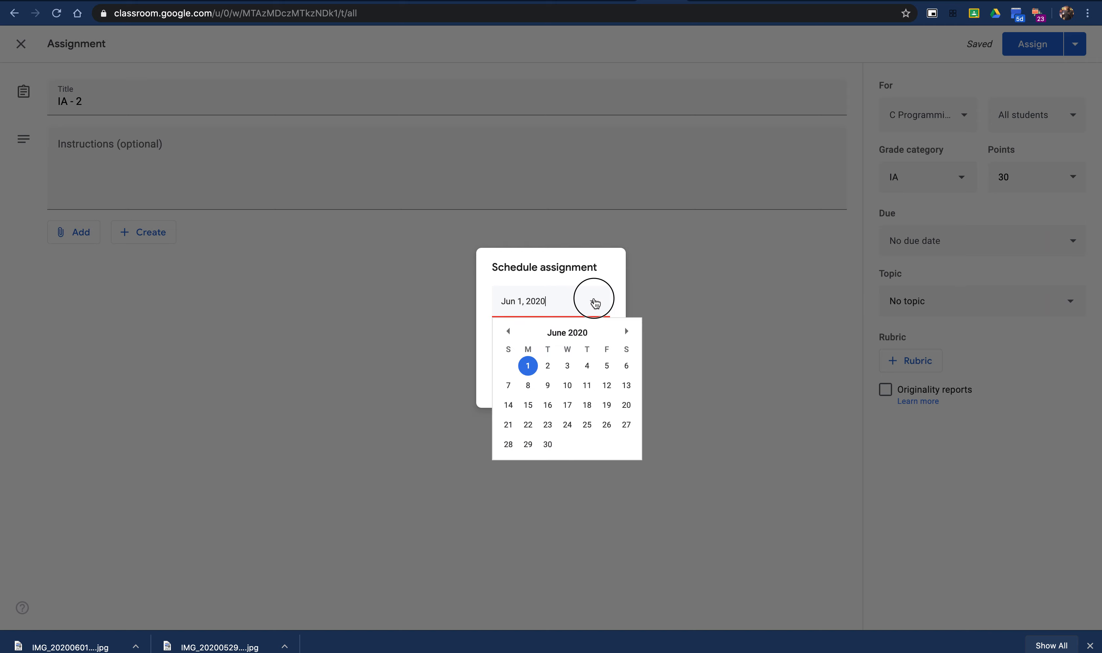
{"action": "left_click", "coordinate": [548, 367]}
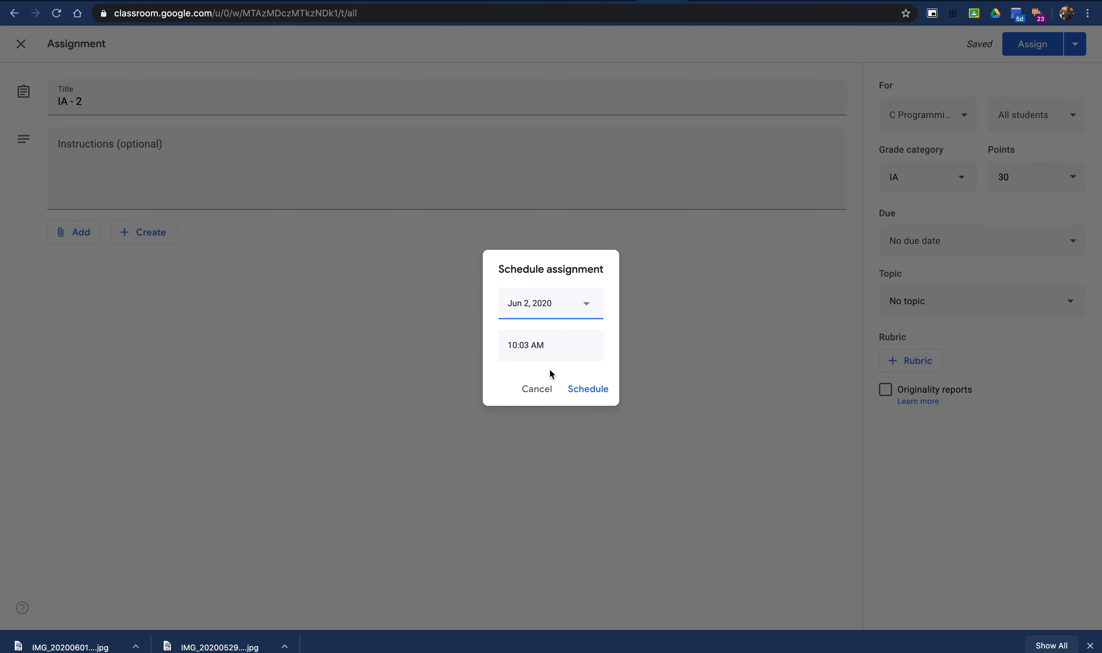
Step: Set the posting time to 10:00 AM and schedule the assignment
{"action": "left_click", "coordinate": [527, 345]}
{"action": "left_click", "coordinate": [530, 346]}
{"action": "key", "text": "BackSpace"}
{"action": "type", "text": "0"}
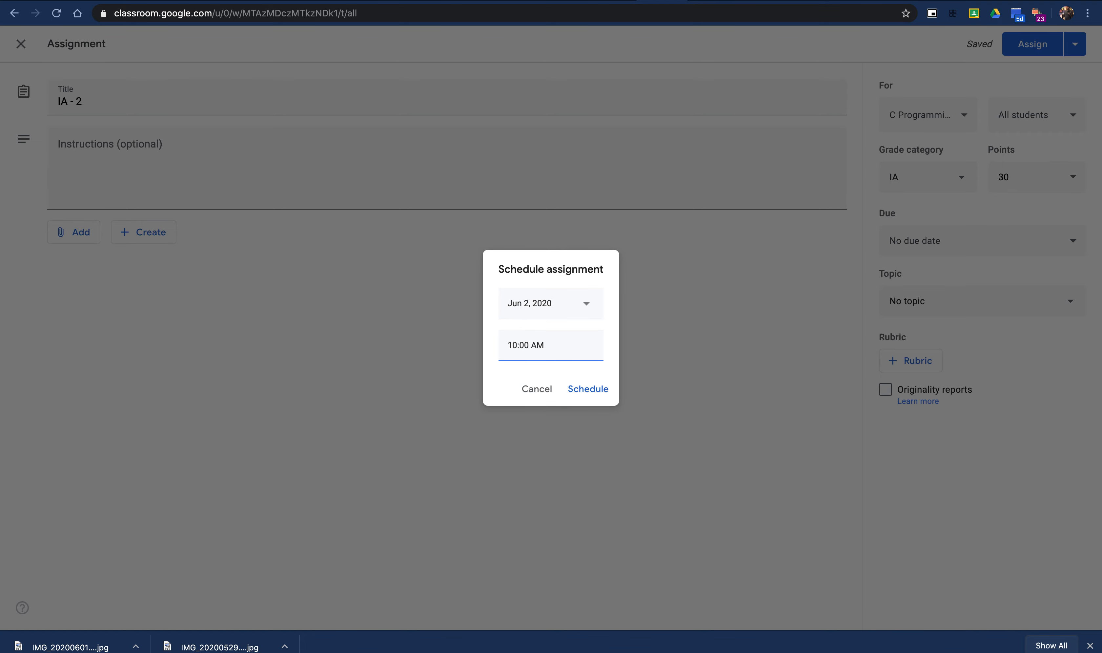
{"action": "left_click", "coordinate": [599, 394]}
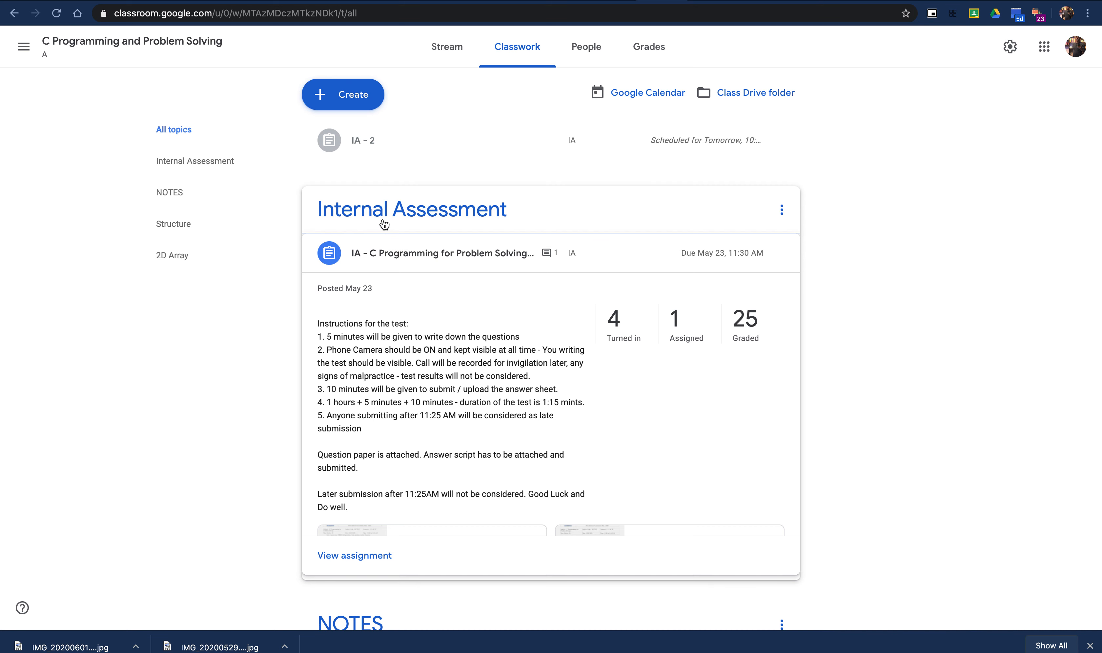
Step: Move the scheduled IA - 2 assignment into the Internal Assessment topic in the classwork list
{"action": "left_click_drag", "start_coordinate": [398, 141], "coordinate": [399, 208]}
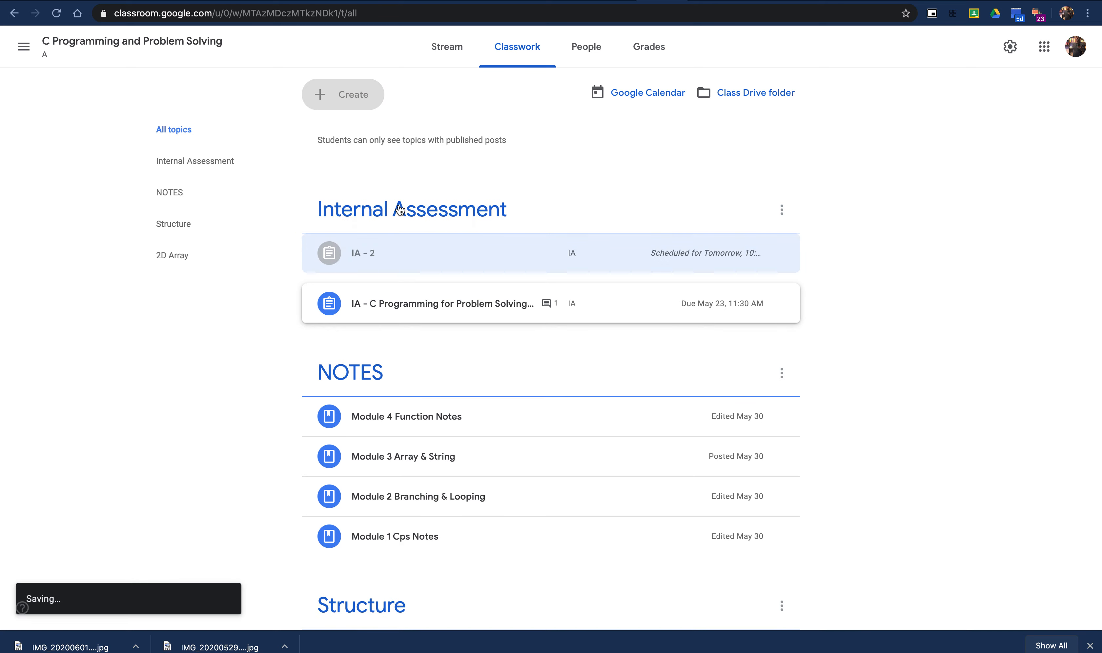
{"action": "left_click", "coordinate": [488, 237]}
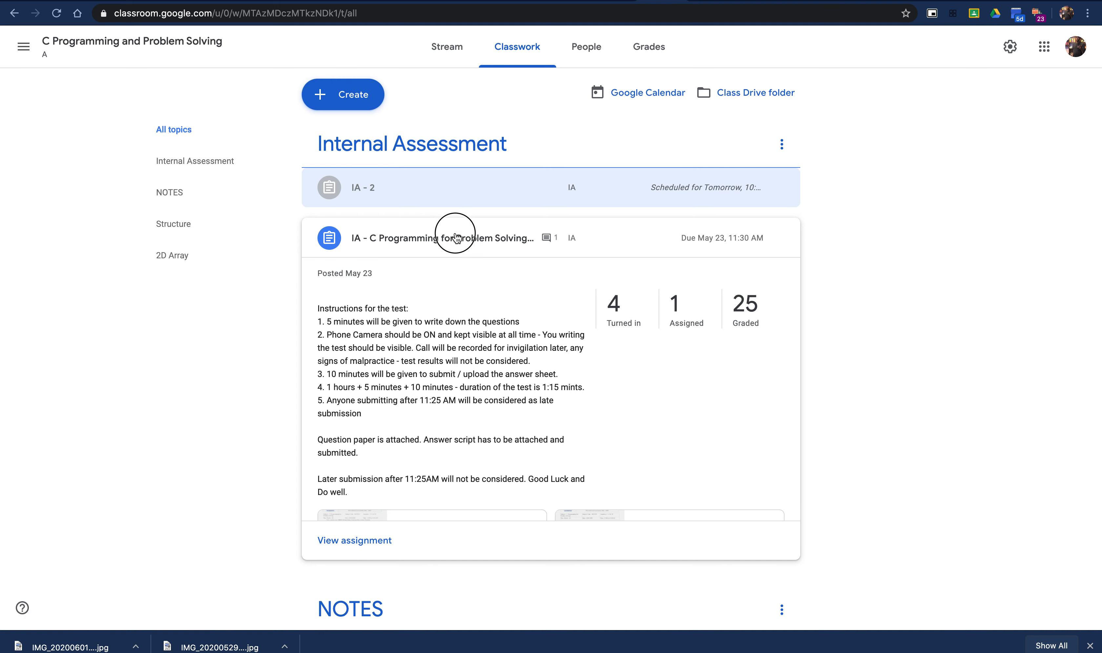
{"action": "left_click_drag", "start_coordinate": [435, 192], "coordinate": [434, 237]}
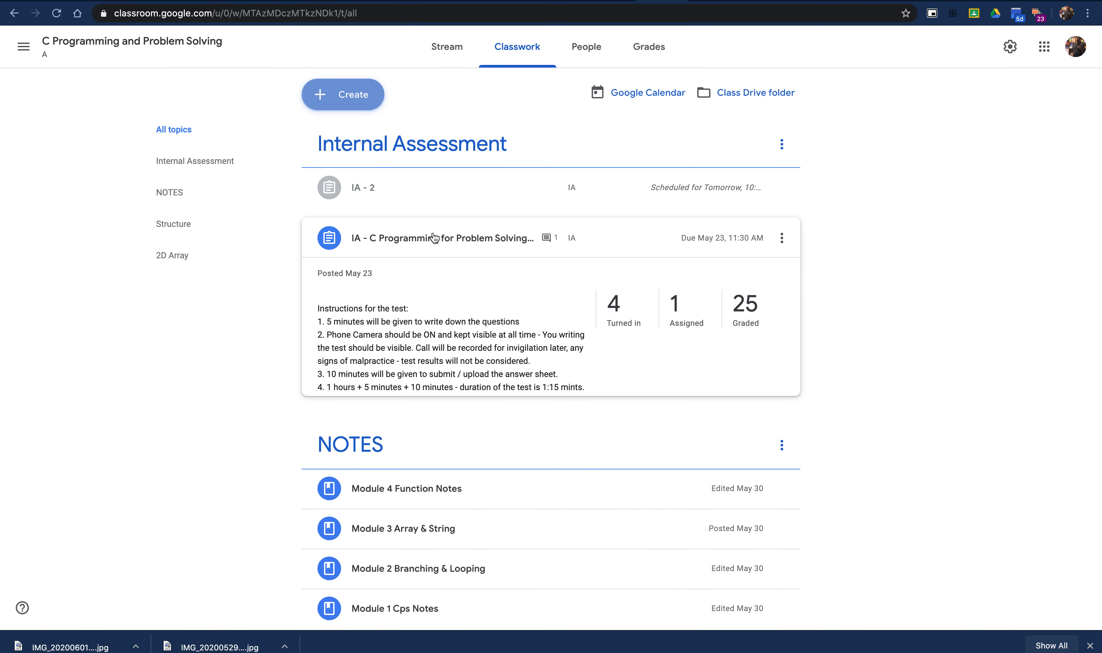
Step: Examine the IA - 2 assignment's editing options, including its topic choices and instructions, and close it without making edits
{"action": "scroll", "coordinate": [428, 259], "scroll_direction": "down", "scroll_amount": 5}
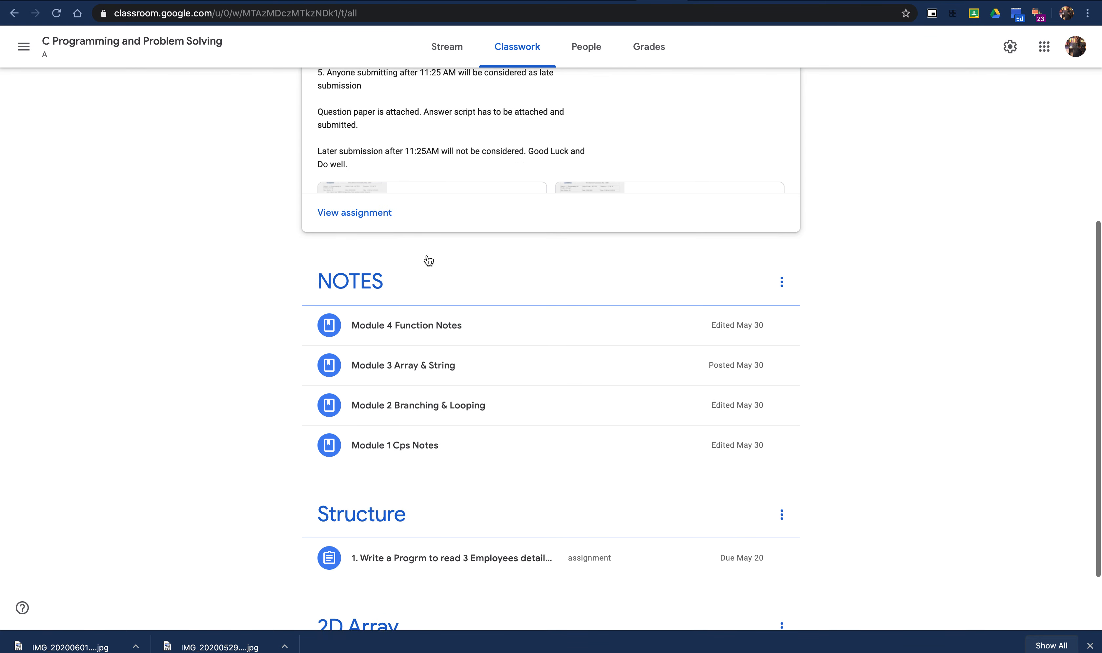
{"action": "scroll", "coordinate": [428, 260], "scroll_direction": "up", "scroll_amount": 8}
{"action": "scroll", "coordinate": [427, 259], "scroll_direction": "up", "scroll_amount": 3}
{"action": "left_click", "coordinate": [397, 120]}
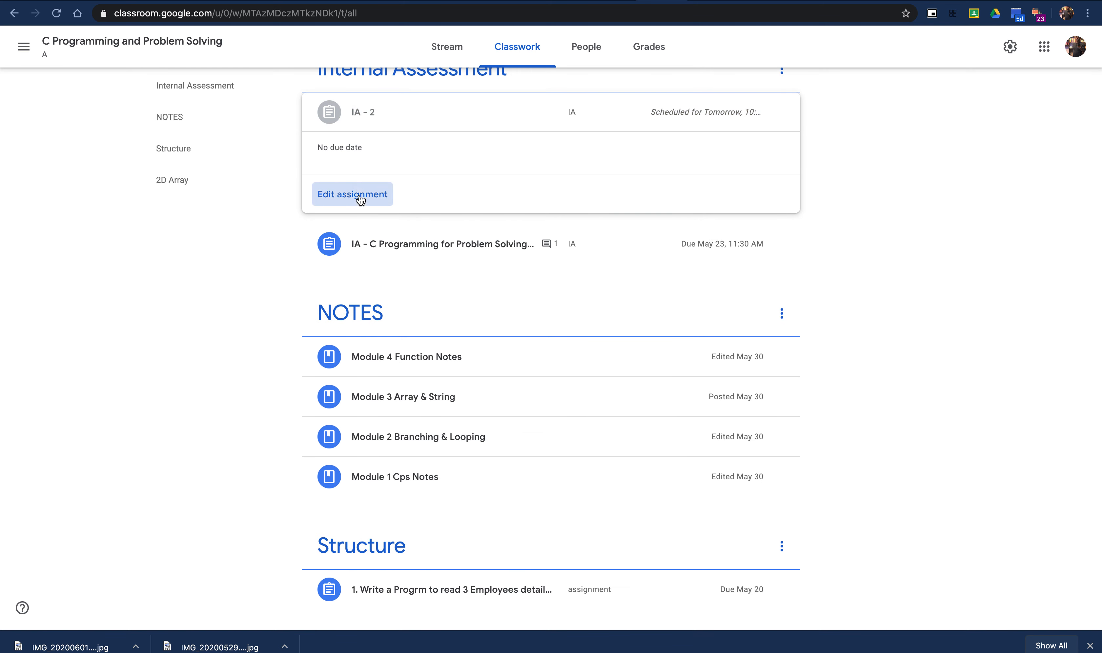
{"action": "left_click", "coordinate": [360, 199]}
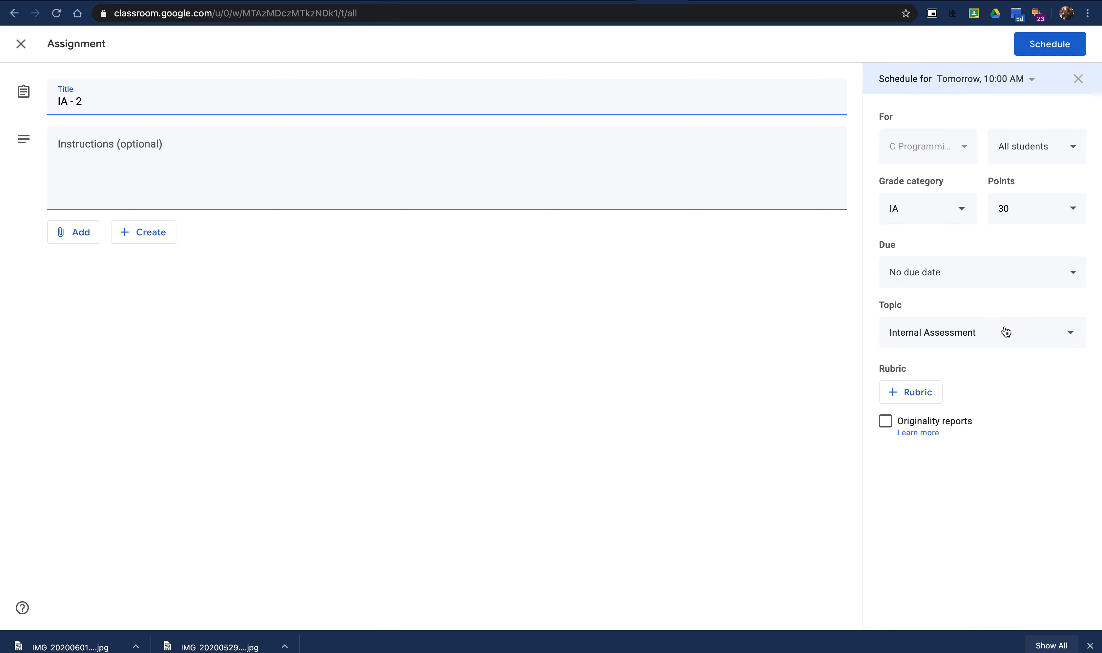
{"action": "left_click", "coordinate": [1056, 332]}
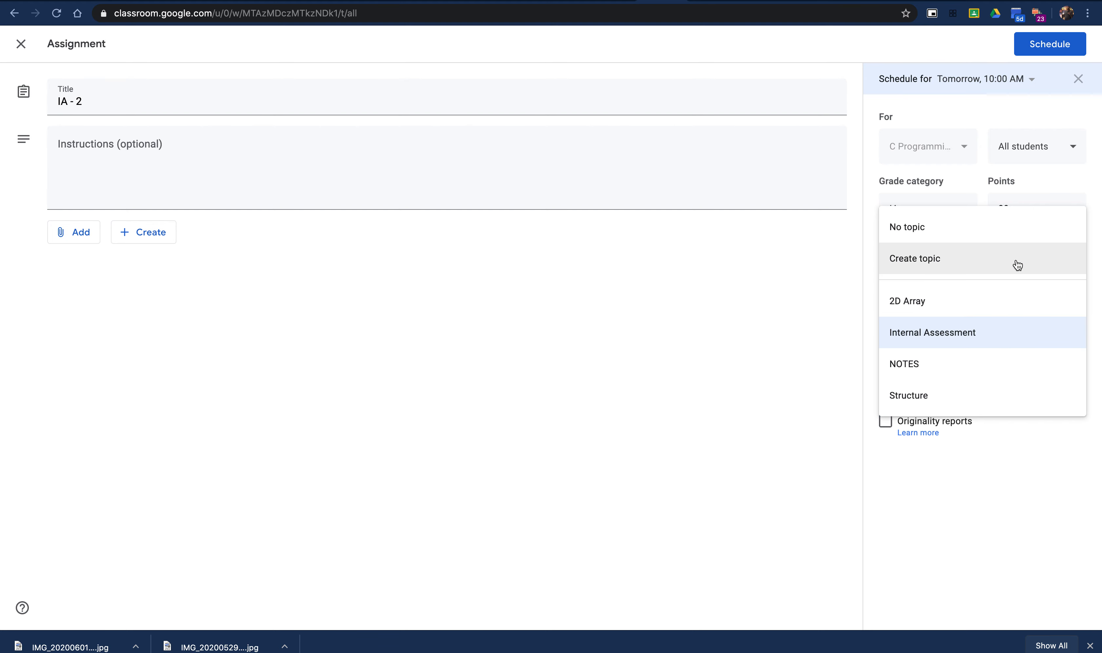
{"action": "left_click", "coordinate": [722, 350]}
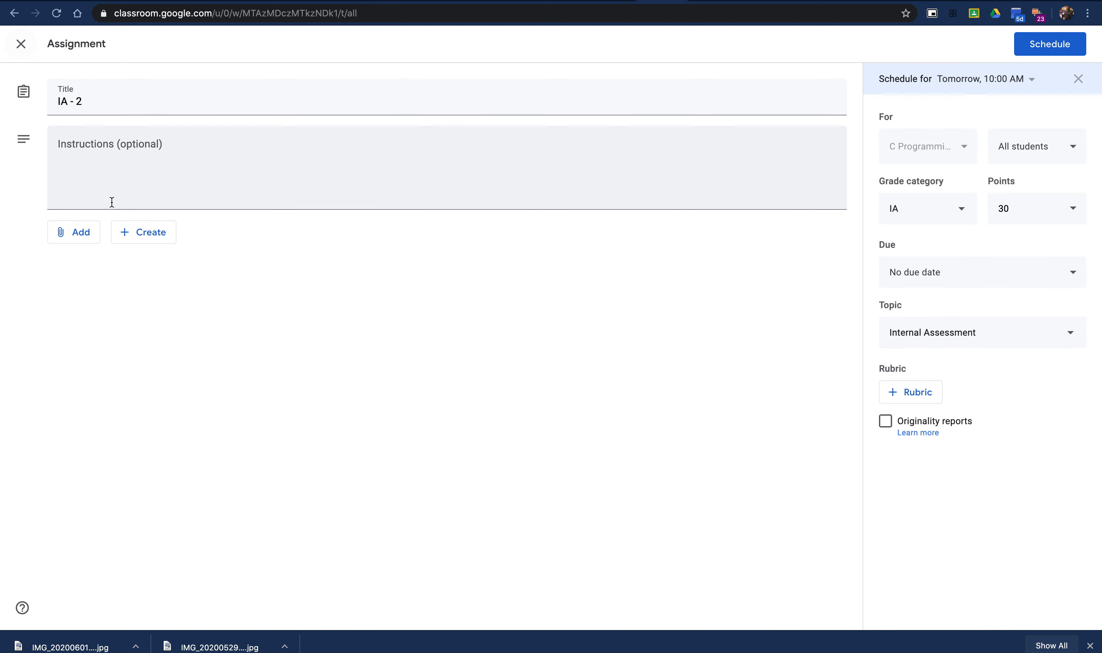
{"action": "left_click", "coordinate": [67, 159]}
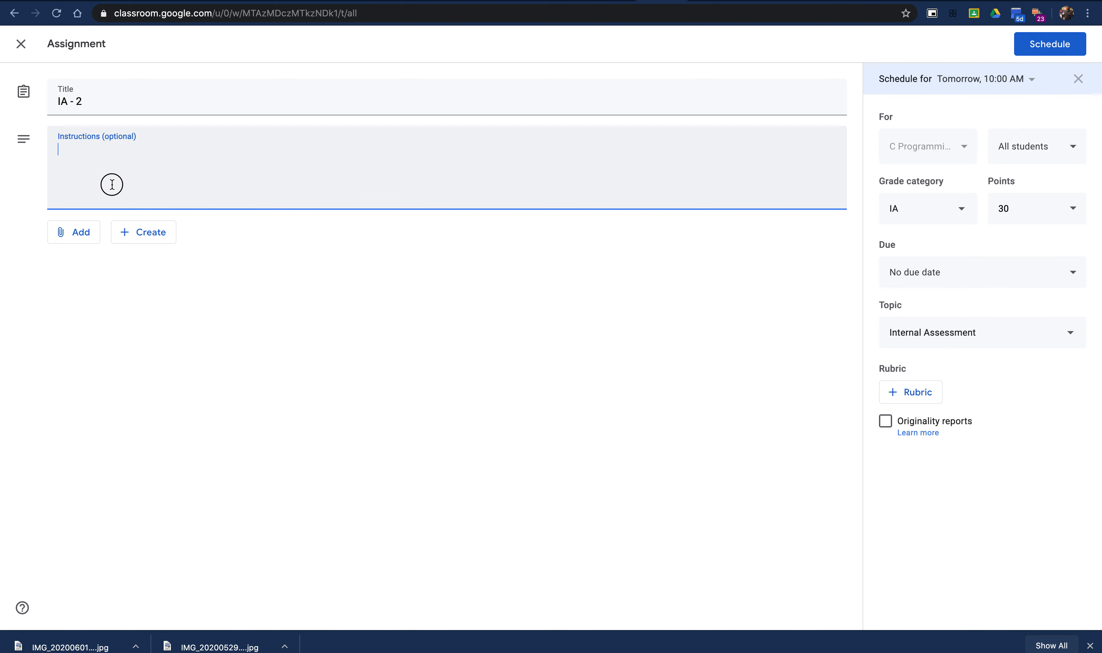
{"action": "left_click", "coordinate": [22, 45]}
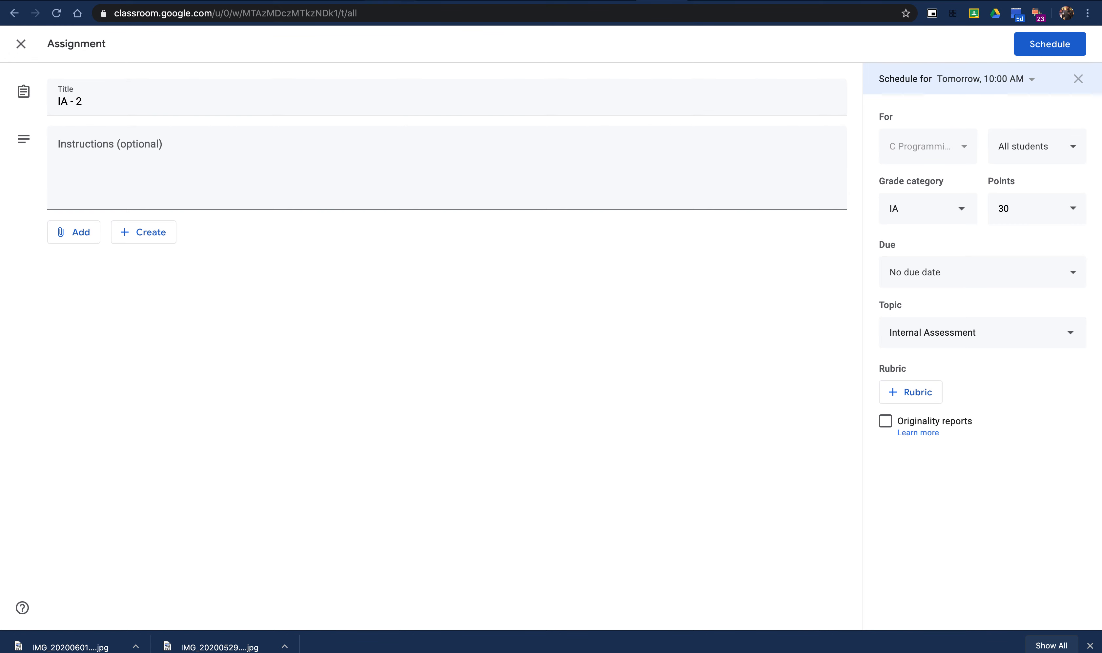
{"action": "left_click", "coordinate": [21, 45]}
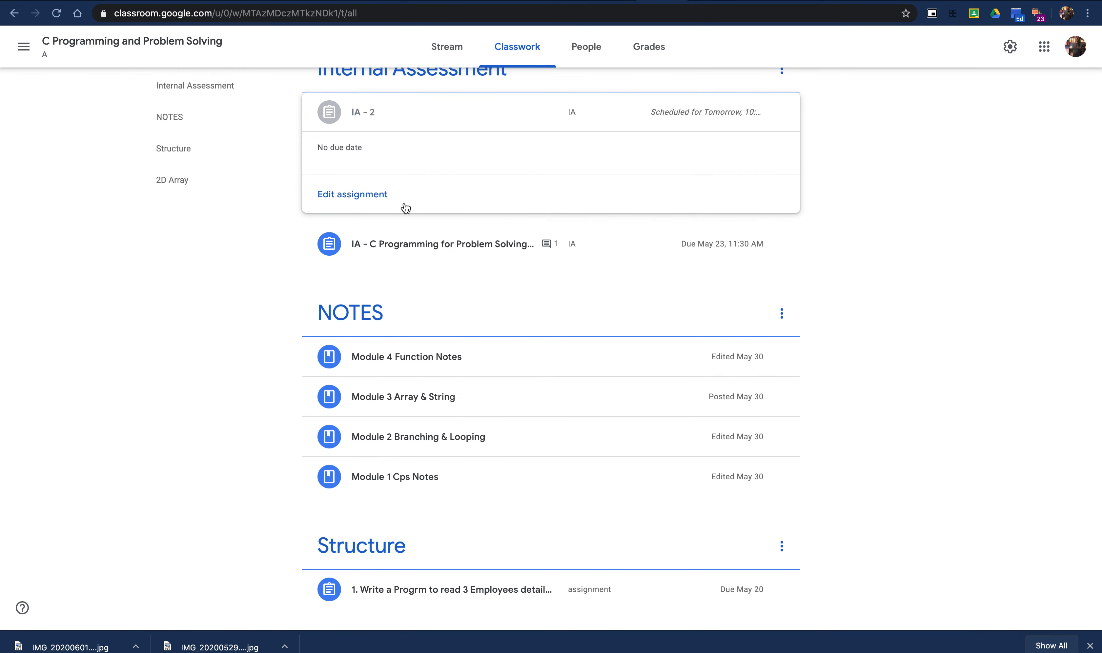
Step: Reopen the IA - 2 assignment for editing and remove its scheduled posting
{"action": "left_click", "coordinate": [455, 123]}
{"action": "left_click", "coordinate": [450, 151]}
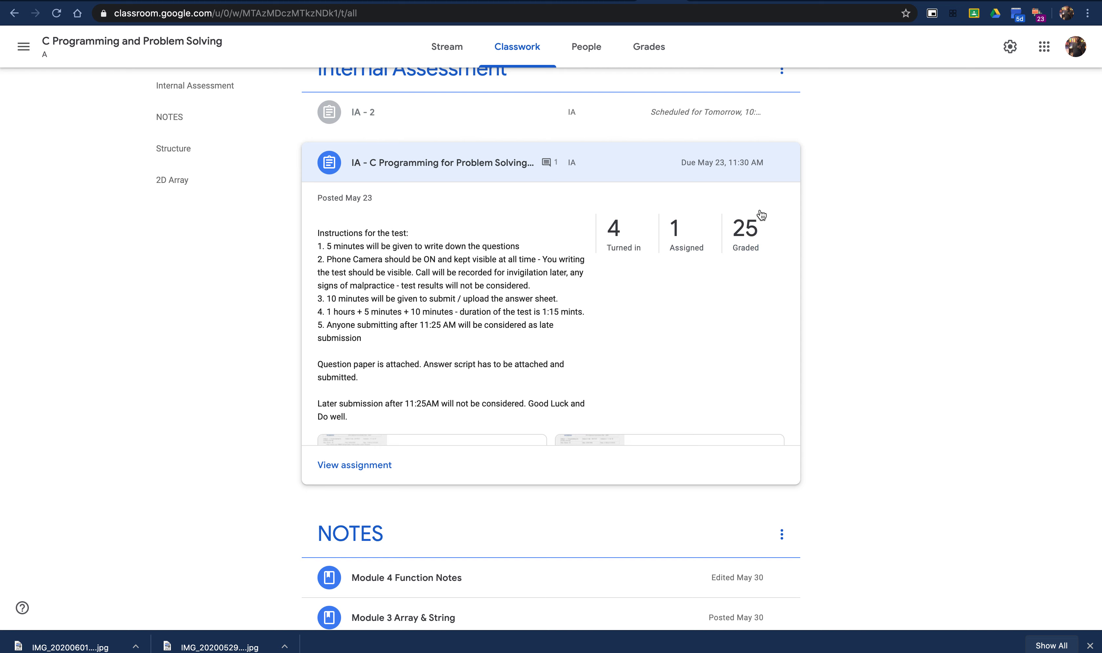
{"action": "left_click", "coordinate": [483, 119]}
{"action": "left_click", "coordinate": [368, 192]}
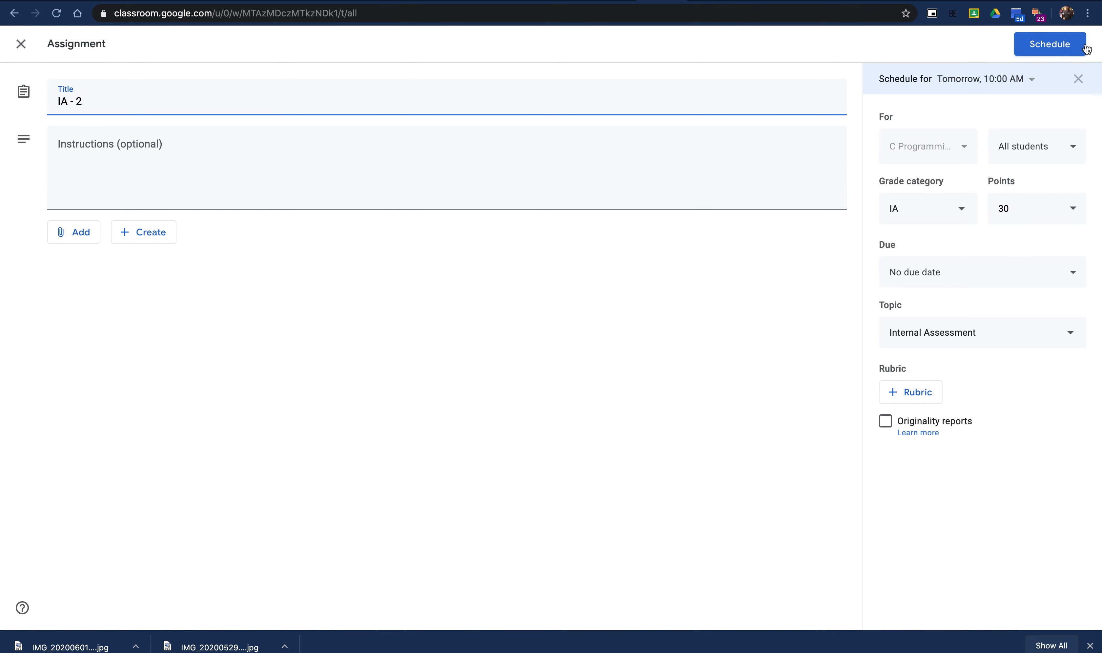
{"action": "left_click", "coordinate": [1083, 84]}
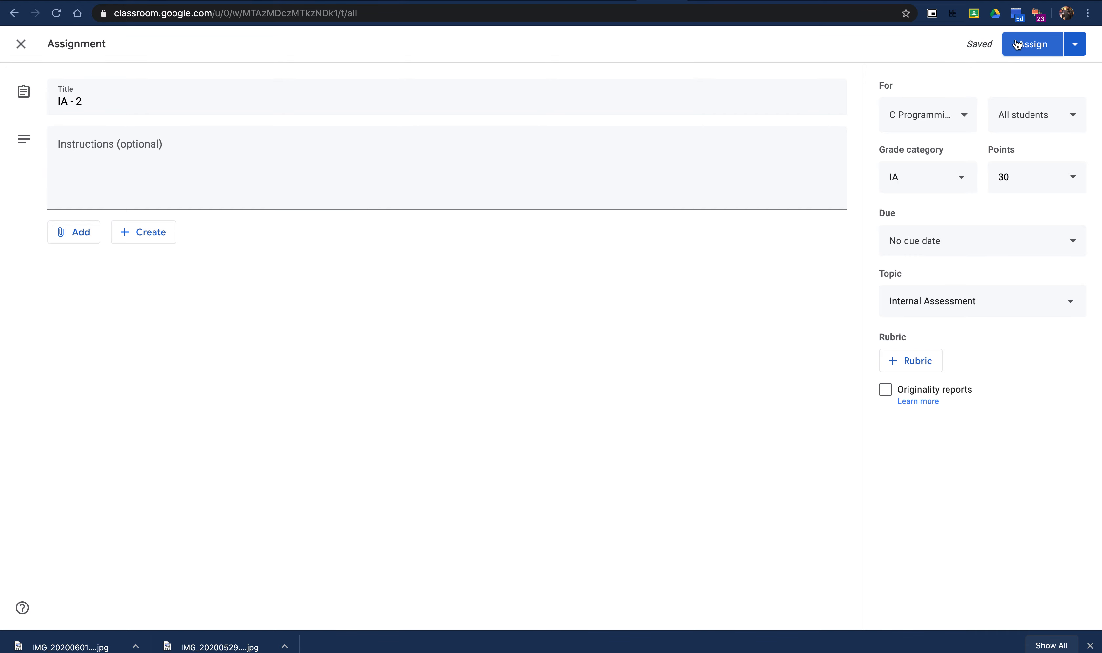
{"action": "left_click", "coordinate": [166, 102]}
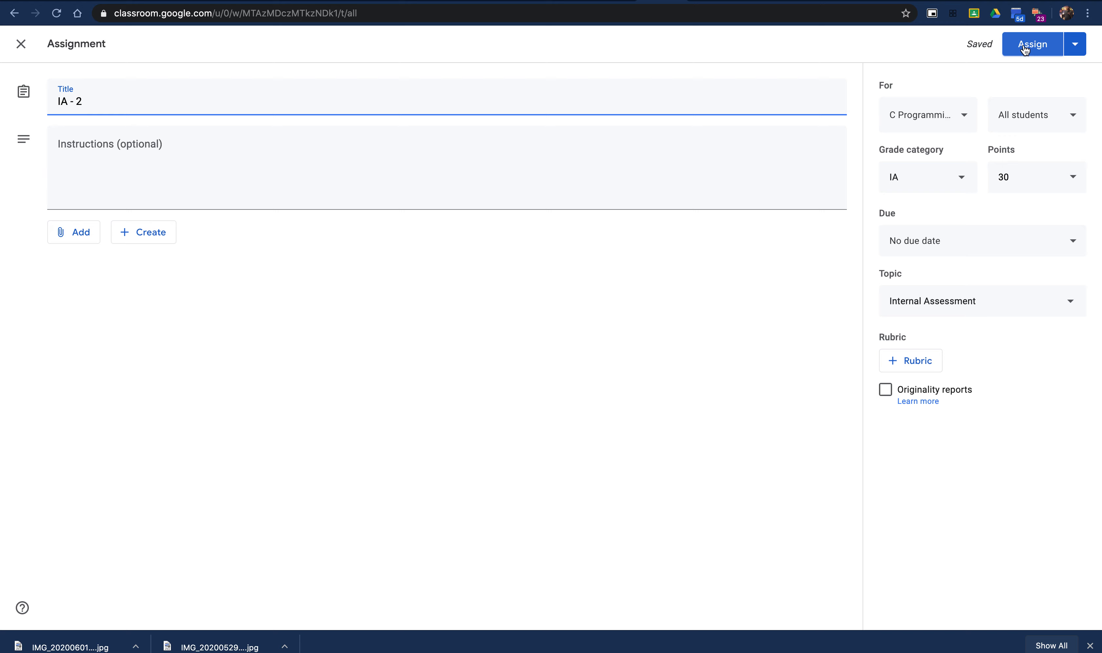
Step: Schedule the IA - 2 assignment again for Jun 2, 2020 at 10:00 AM
{"action": "left_click", "coordinate": [1074, 45]}
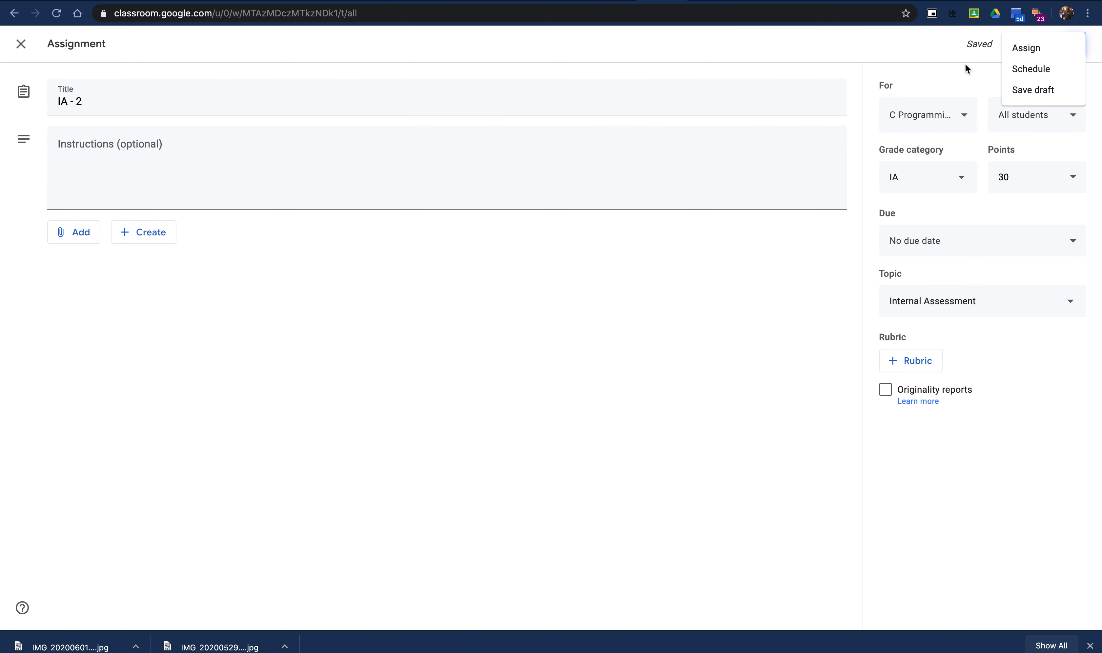
{"action": "left_click", "coordinate": [1021, 71]}
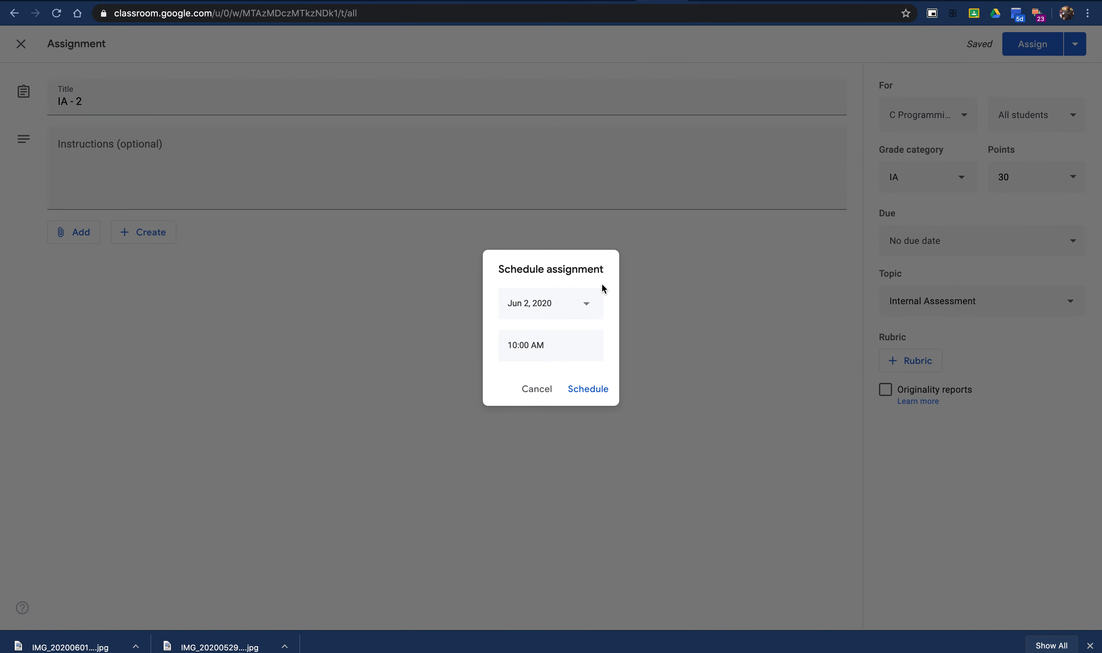
{"action": "left_click", "coordinate": [589, 303]}
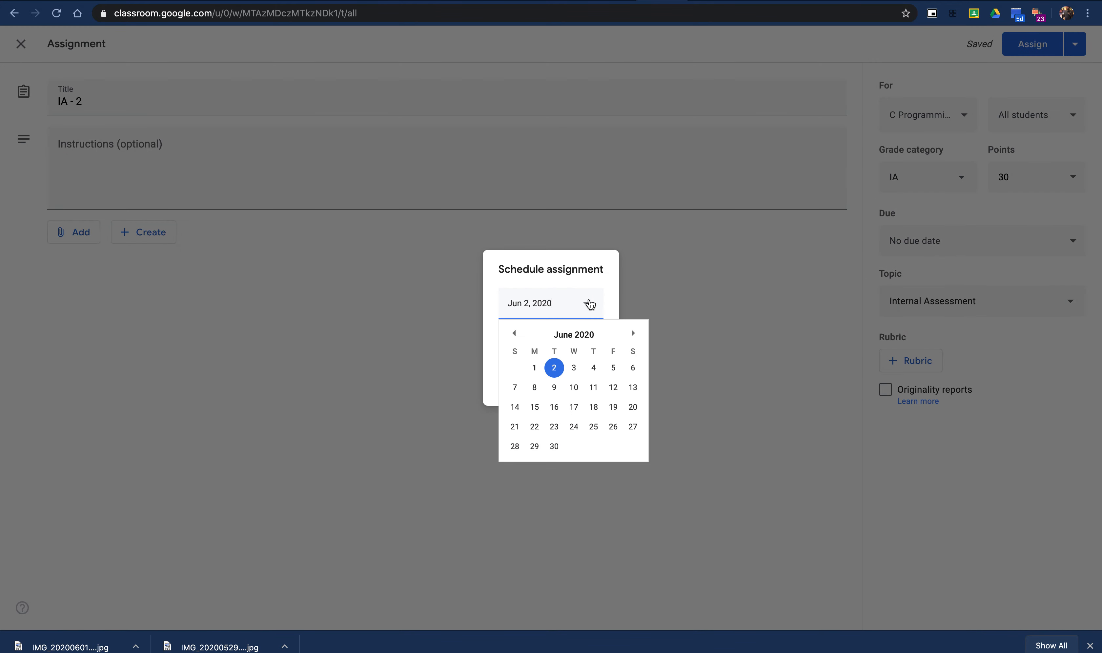
{"action": "left_click", "coordinate": [553, 368]}
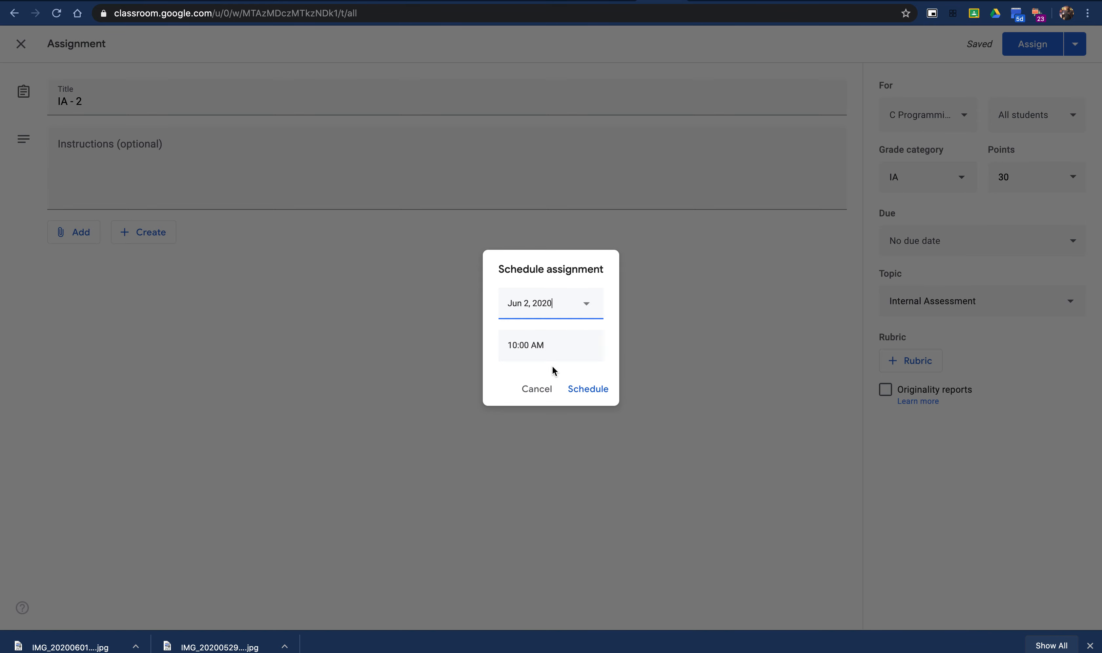
{"action": "left_click", "coordinate": [531, 344]}
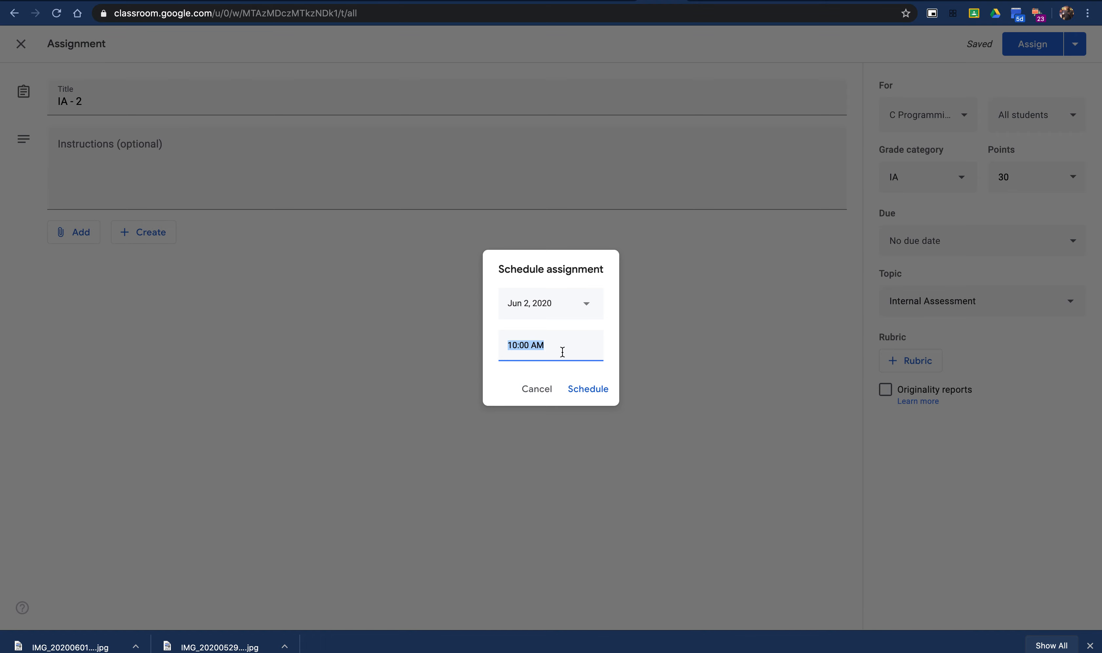
{"action": "left_click", "coordinate": [595, 393]}
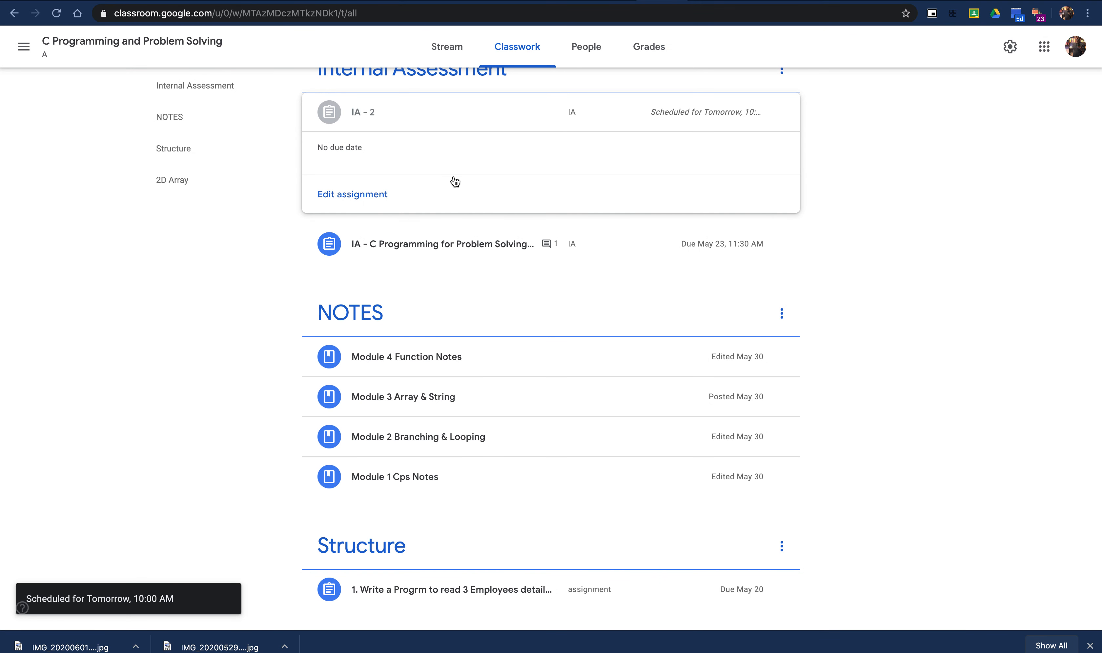
Step: Edit the IA - 2 assignment and set its due date to Jun 2, 2020 at 12:30 PM
{"action": "left_click", "coordinate": [386, 197]}
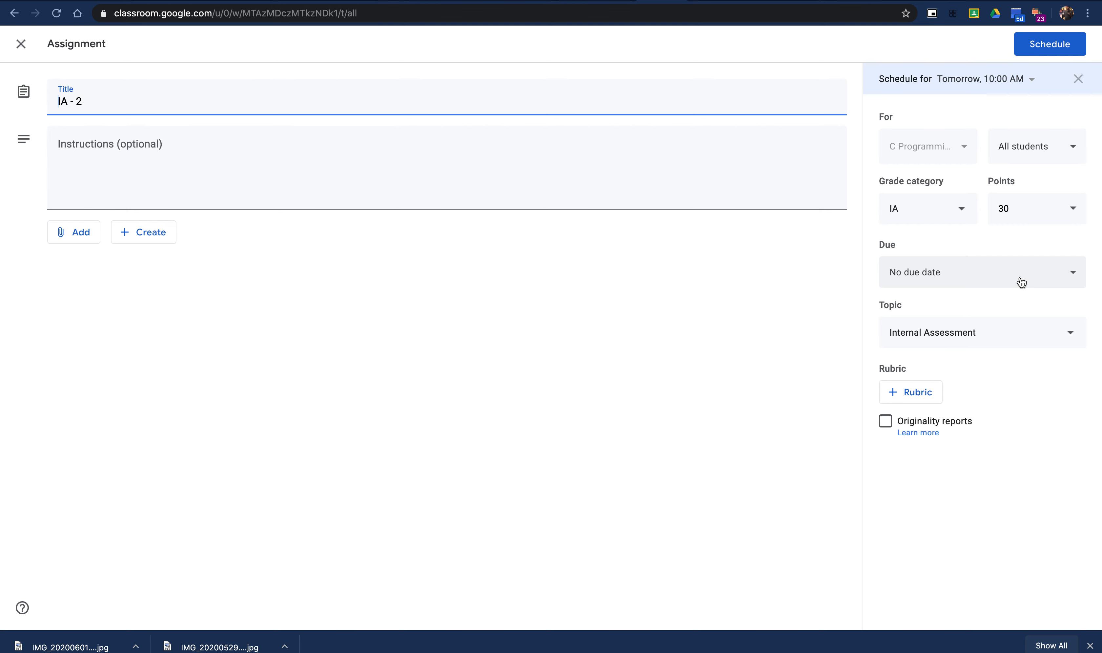
{"action": "left_click", "coordinate": [1021, 281]}
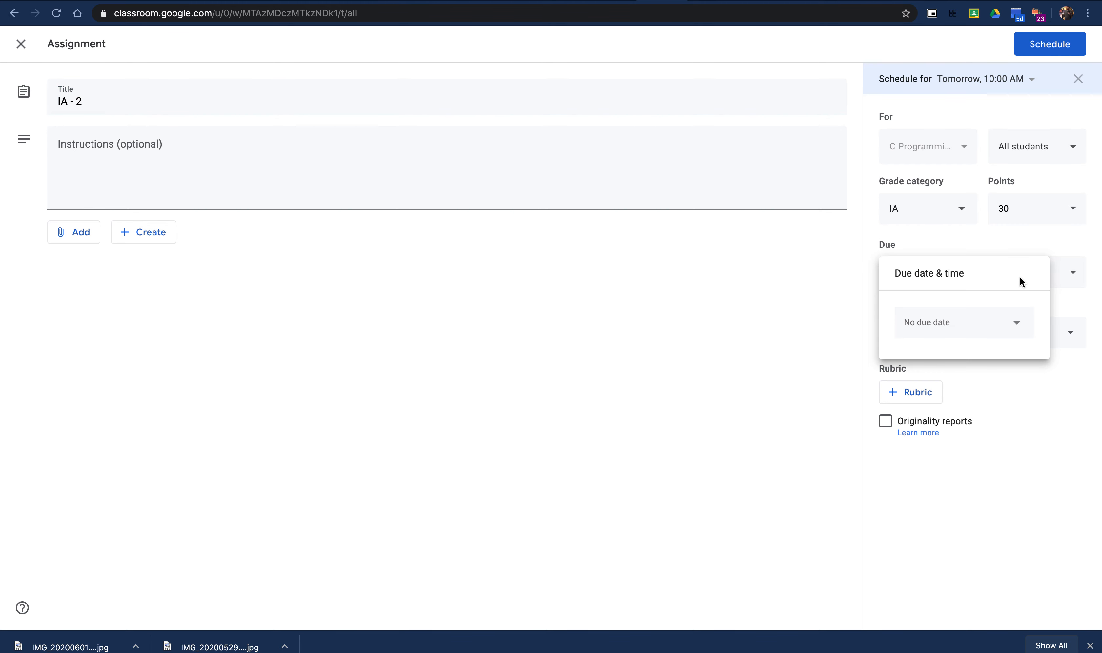
{"action": "left_click", "coordinate": [964, 329]}
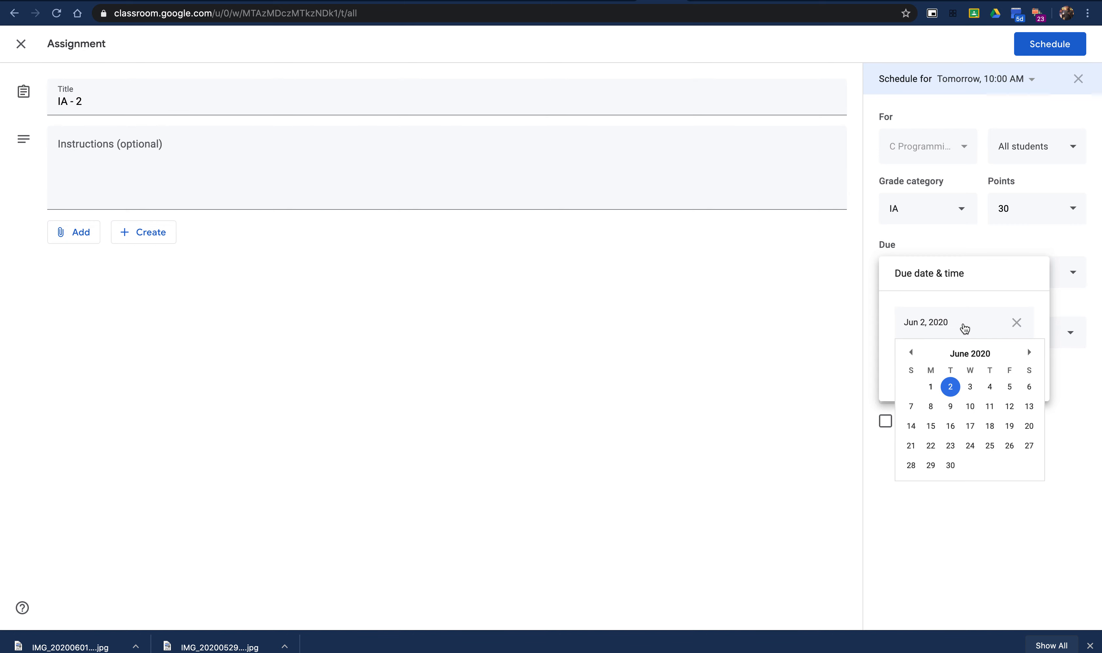
{"action": "left_click", "coordinate": [950, 386]}
{"action": "left_click", "coordinate": [941, 365]}
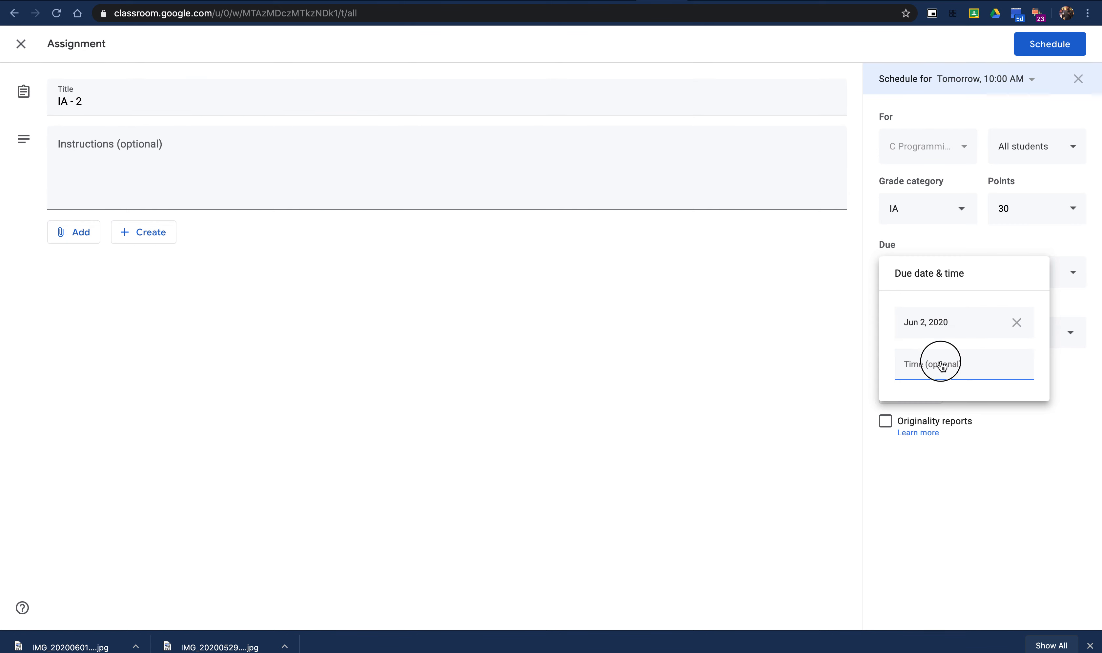
{"action": "type", "text": "1"}
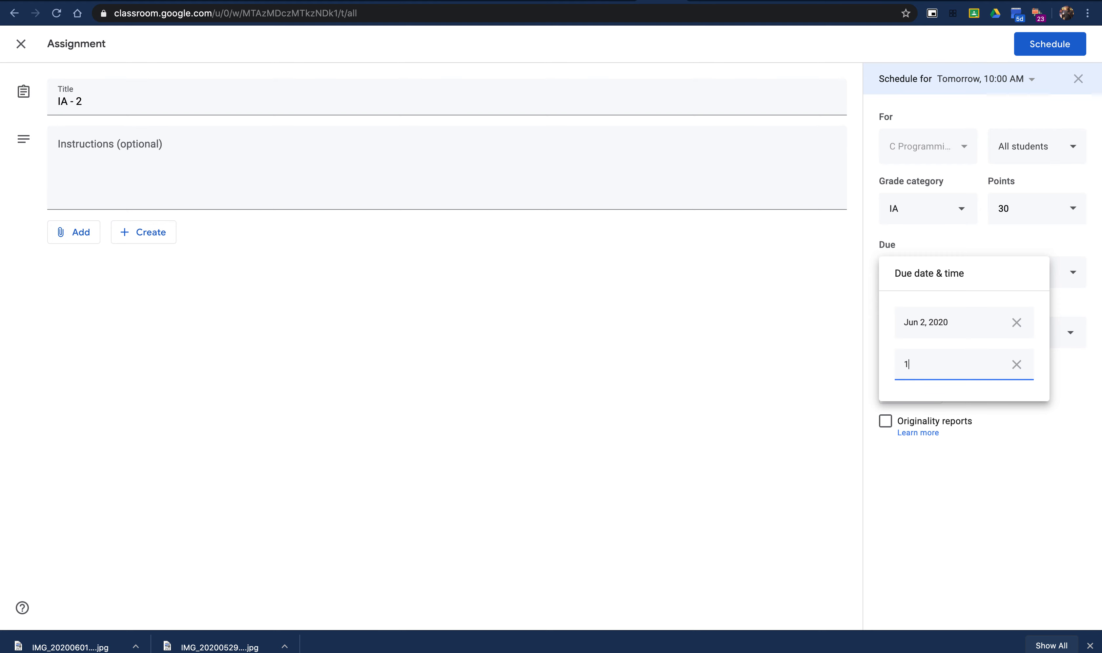
{"action": "type", "text": "2:30 PM"}
{"action": "left_click", "coordinate": [945, 484]}
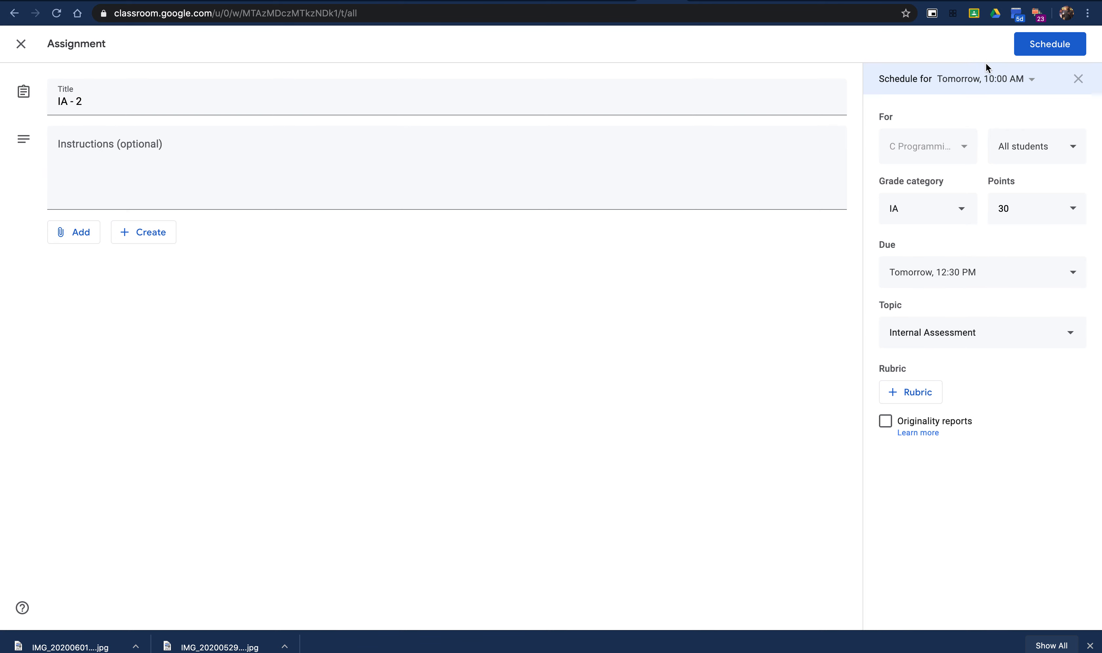
Step: Change the IA - 2 assignment's due time to 11:30 PM, keeping the due date of Jun 2, 2020
{"action": "left_click", "coordinate": [950, 273]}
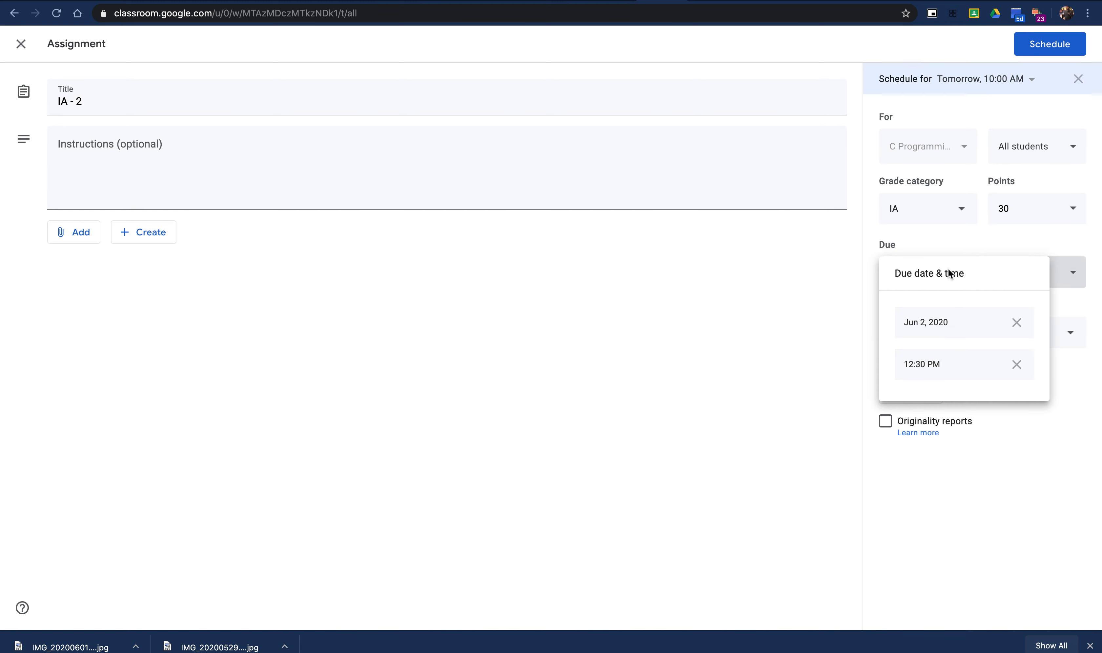
{"action": "left_click", "coordinate": [913, 363]}
{"action": "left_click", "coordinate": [919, 365]}
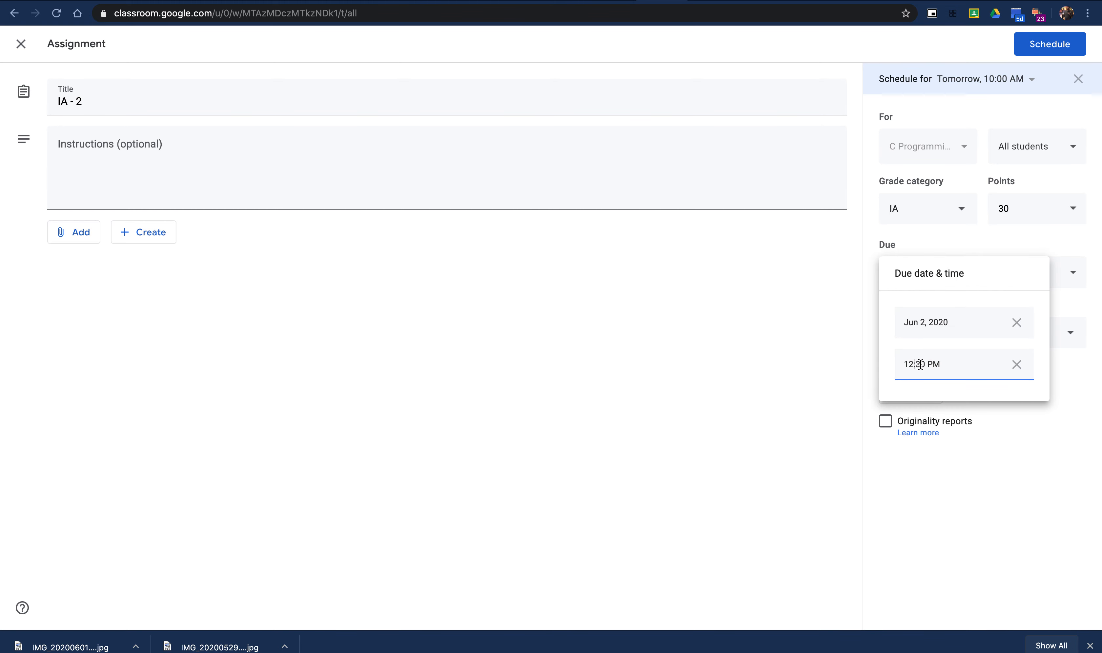
{"action": "key", "text": "BackSpace"}
{"action": "type", "text": "1"}
{"action": "left_click_drag", "start_coordinate": [808, 402], "coordinate": [1041, 214]}
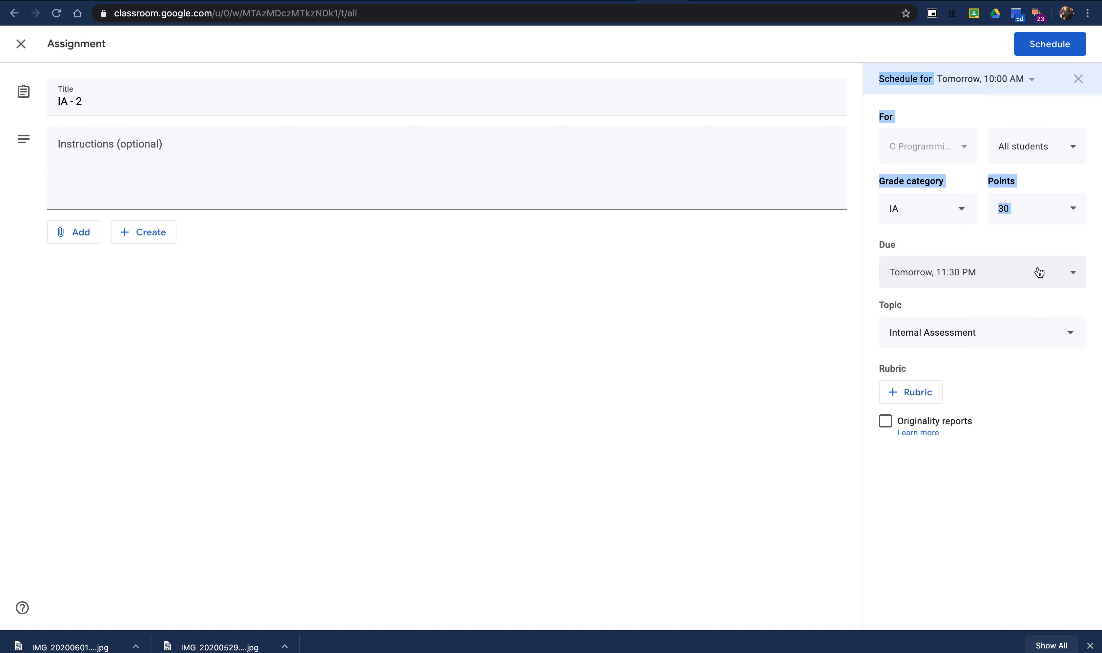
Step: Correct the IA - 2 assignment's due time to 11:30 AM and close the assignment editor to return to the classwork list
{"action": "left_click", "coordinate": [1038, 271]}
{"action": "left_click", "coordinate": [956, 370]}
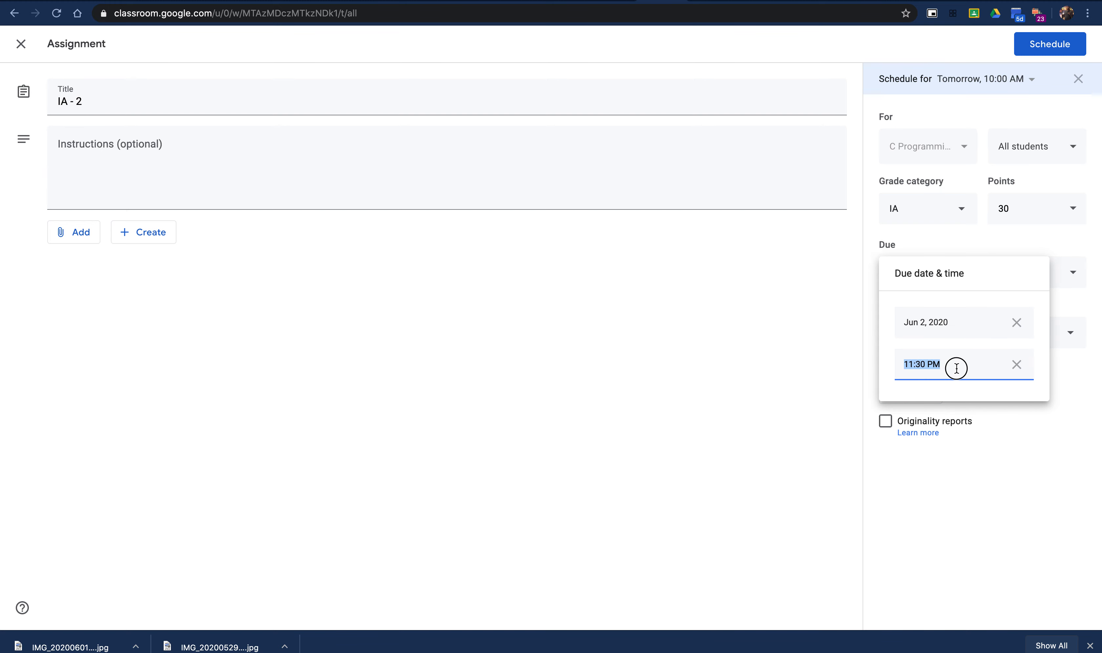
{"action": "left_click", "coordinate": [956, 368]}
{"action": "key", "text": "BackSpace"}
{"action": "key", "text": "BackSpace"}
{"action": "type", "text": "AM"}
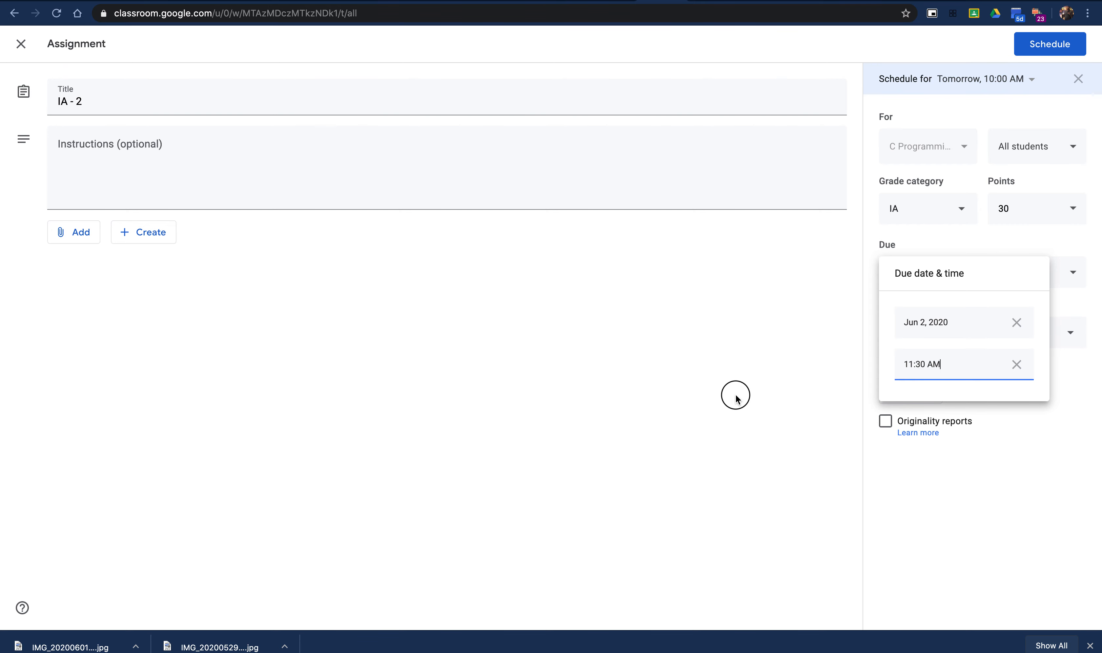
{"action": "left_click", "coordinate": [735, 396]}
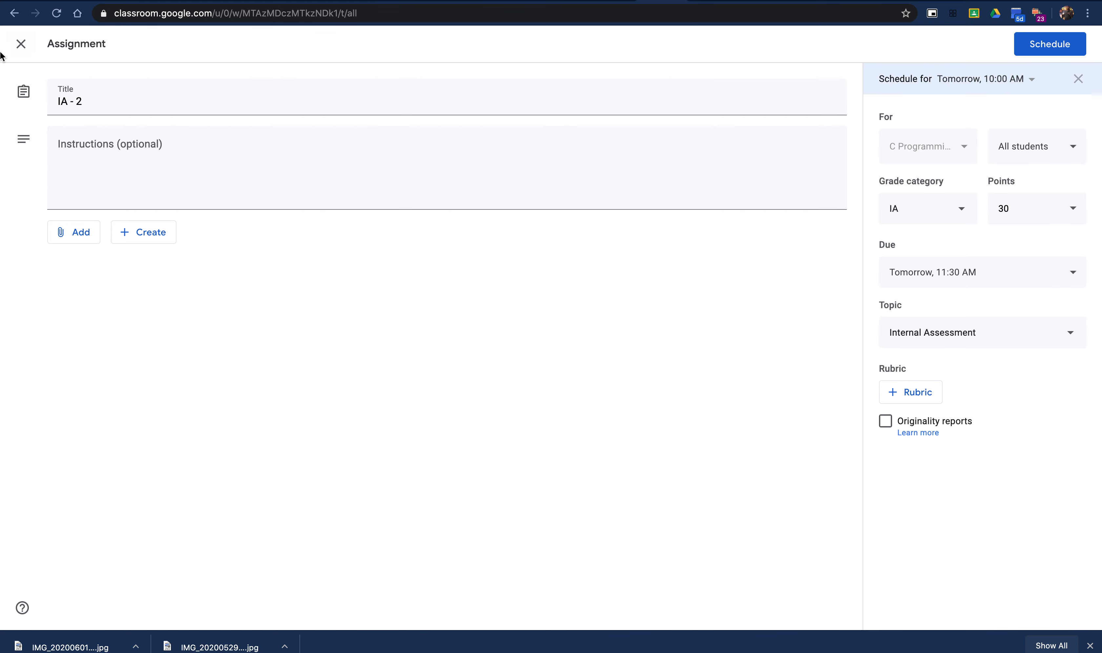
{"action": "left_click", "coordinate": [18, 49]}
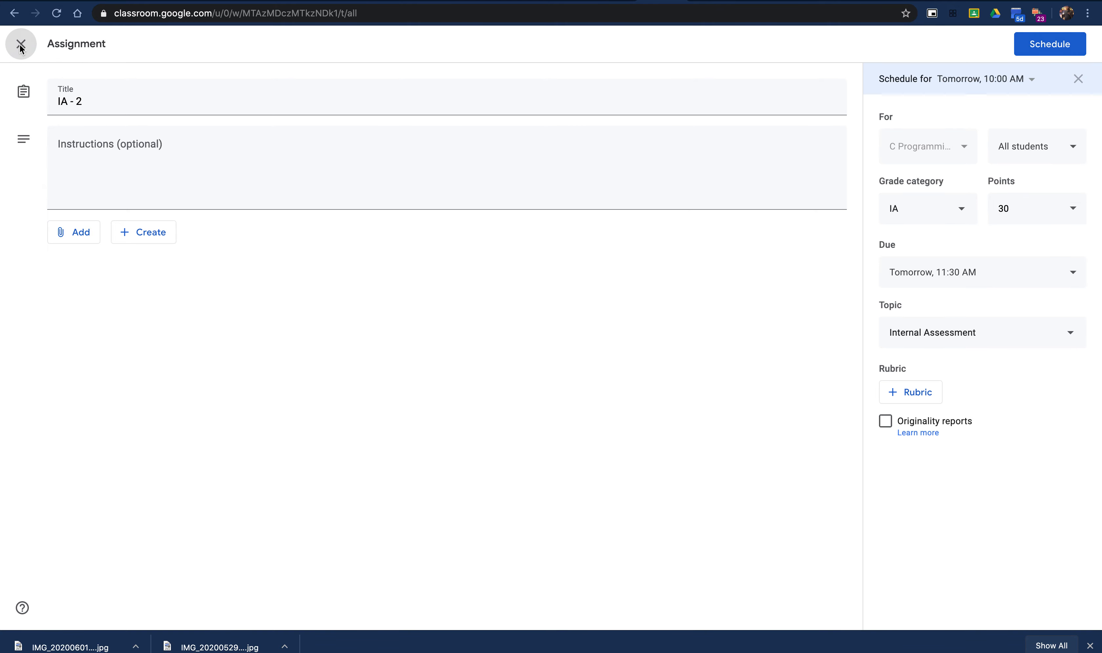
{"action": "scroll", "coordinate": [288, 215], "scroll_direction": "up", "scroll_amount": 2}
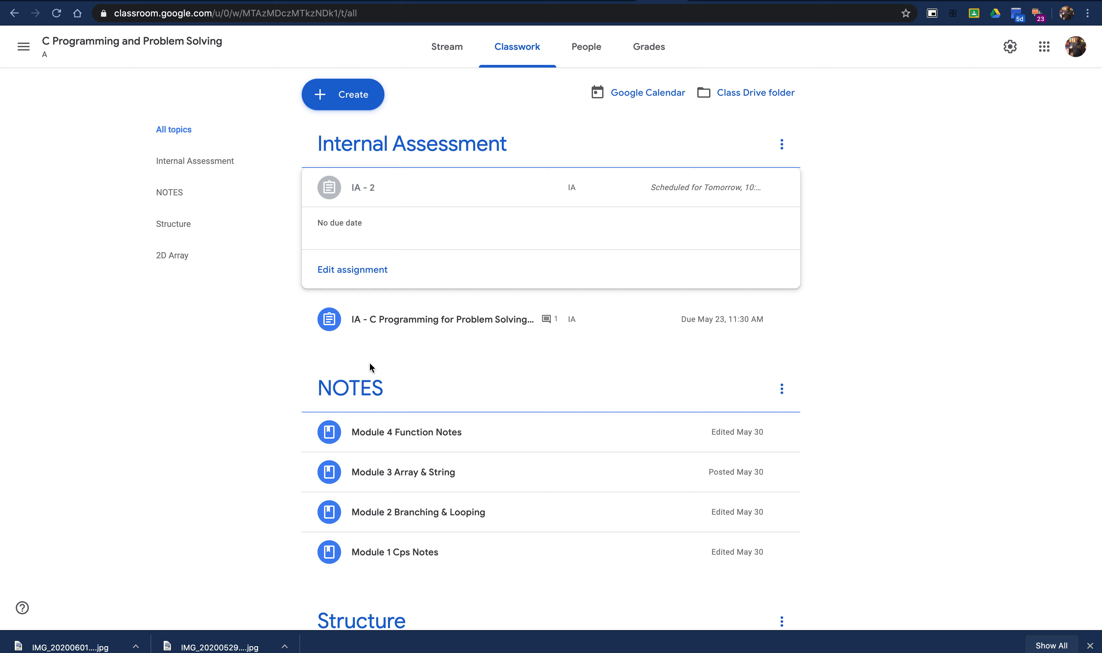
{"action": "key", "text": "super+shift+5"}
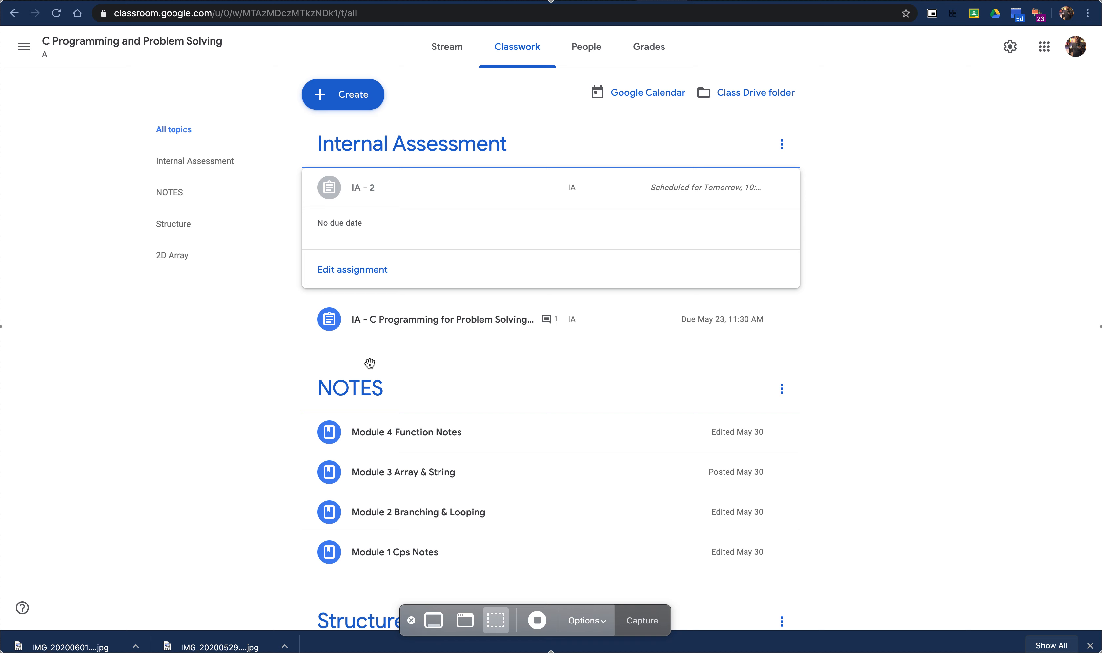